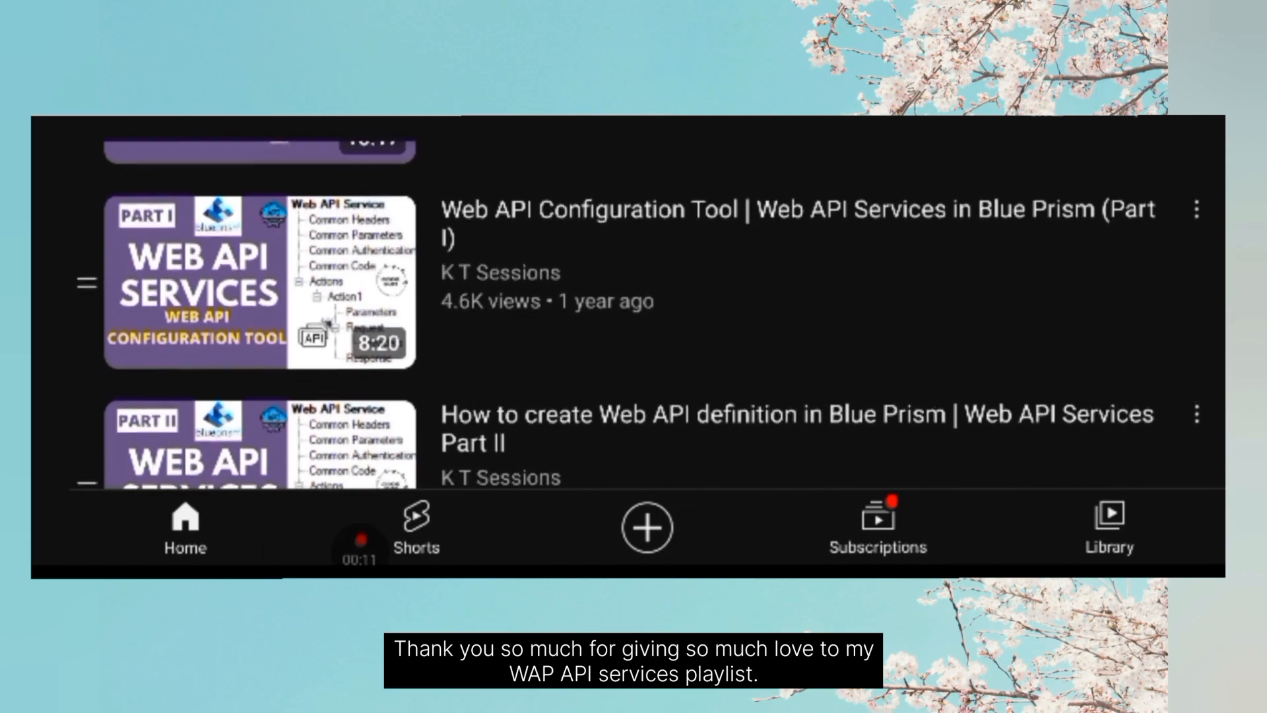
Look through the Blue Prism Web API Services playlist on YouTube, including the ChatGPT integration and multipart file videos.
scroll(627, 304, down, 4)
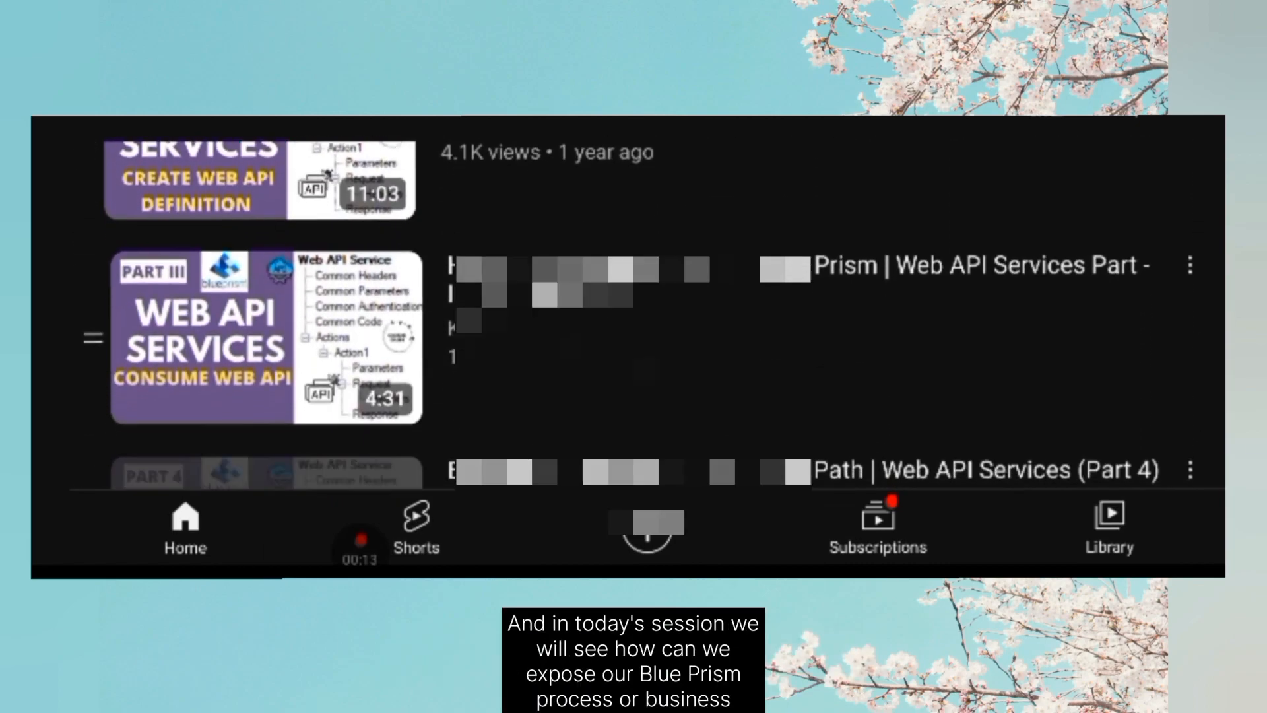
scroll(627, 304, down, 4)
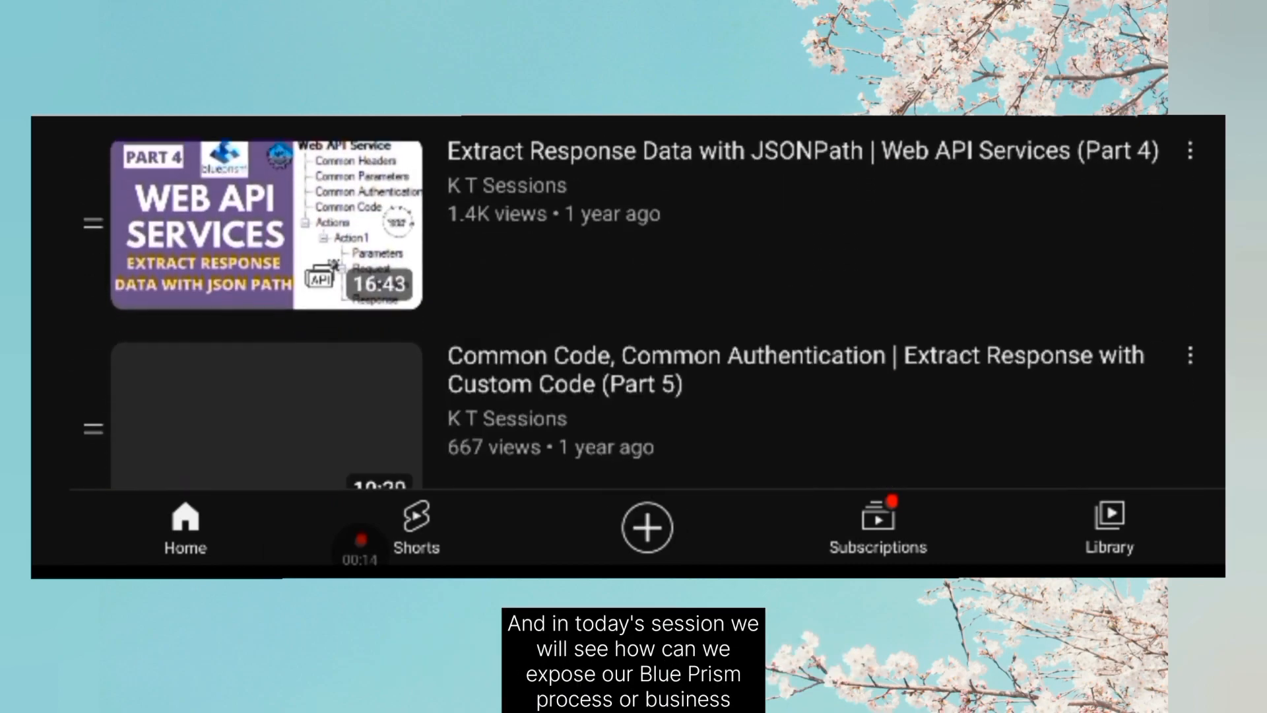
scroll(627, 304, down, 2)
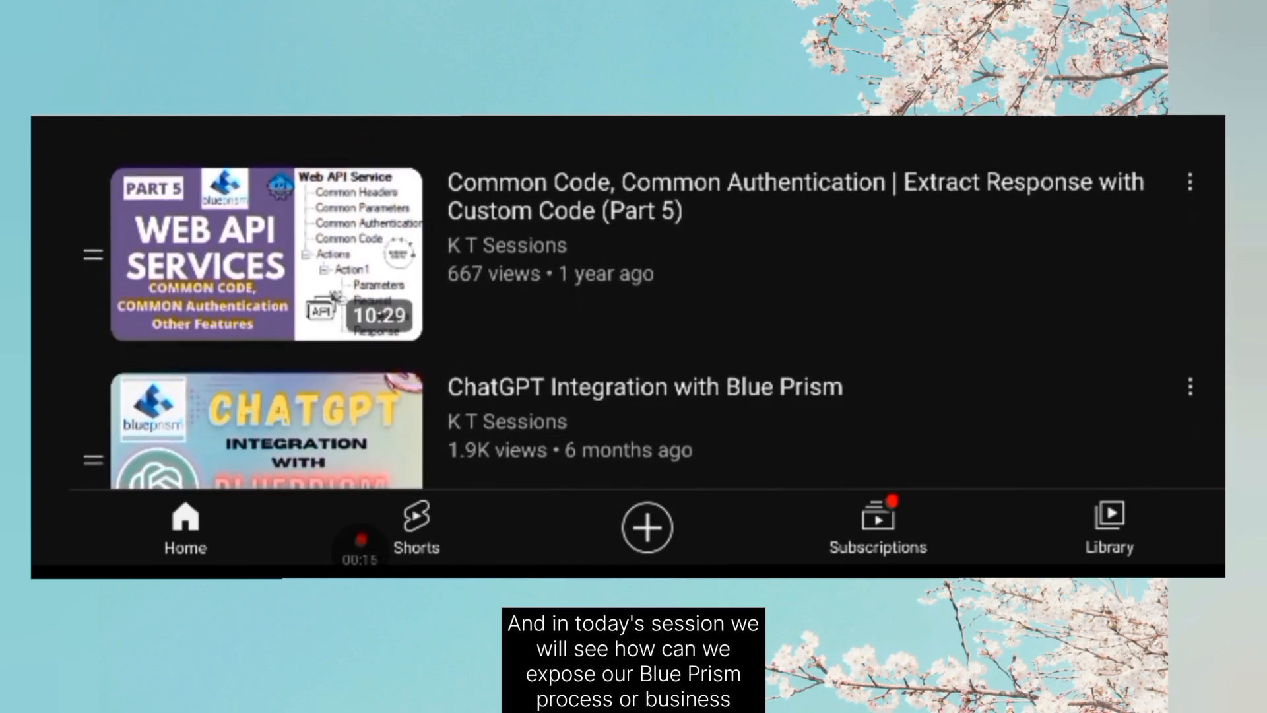
scroll(627, 304, down, 2)
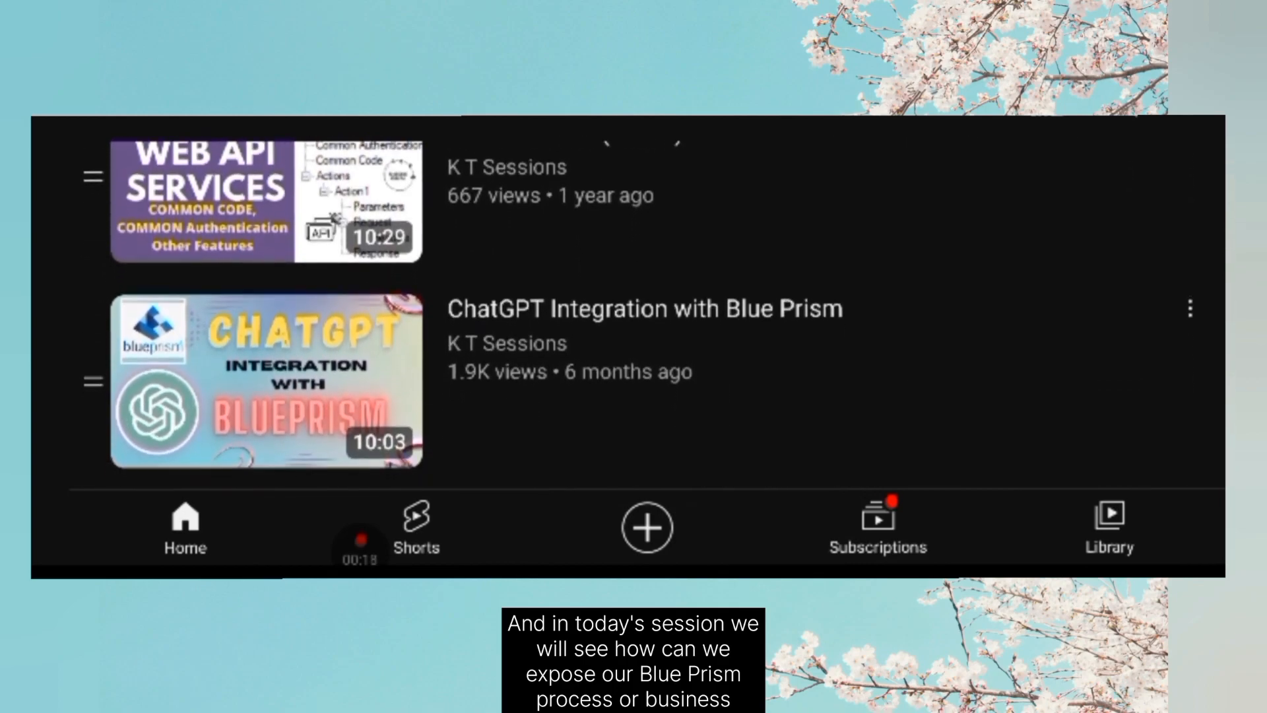
scroll(628, 303, down, 3)
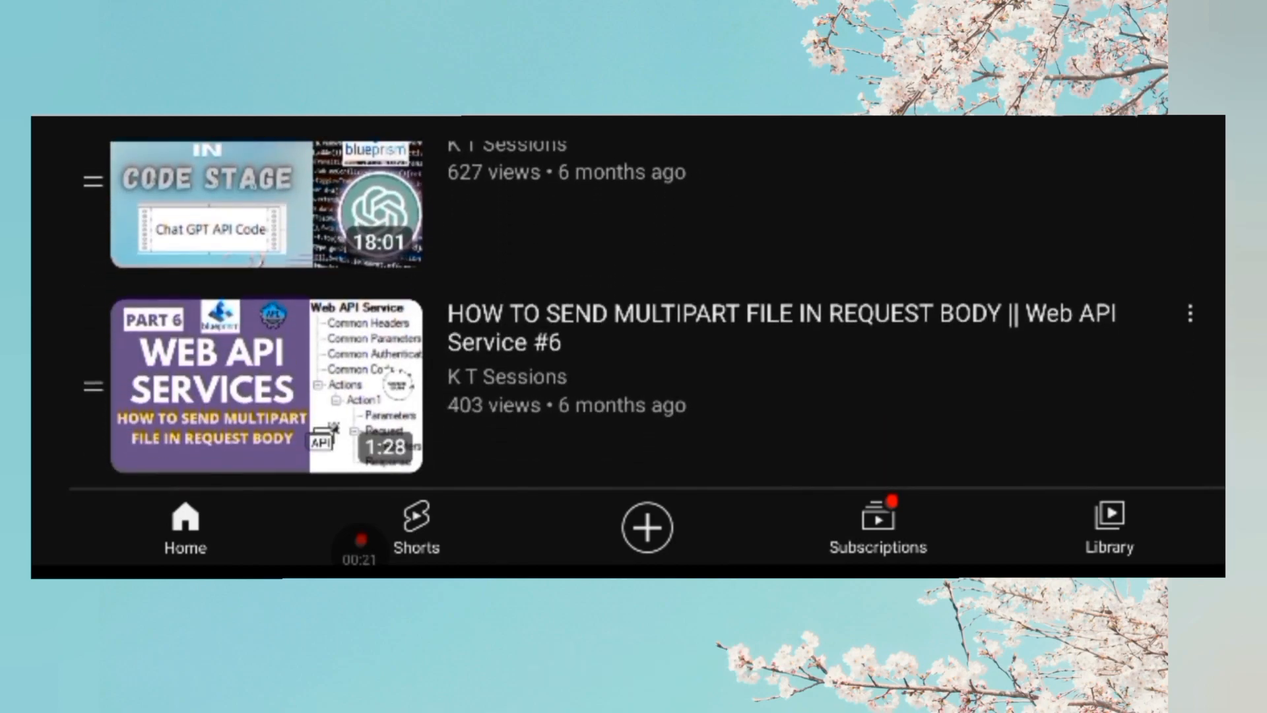
scroll(627, 303, up, 10)
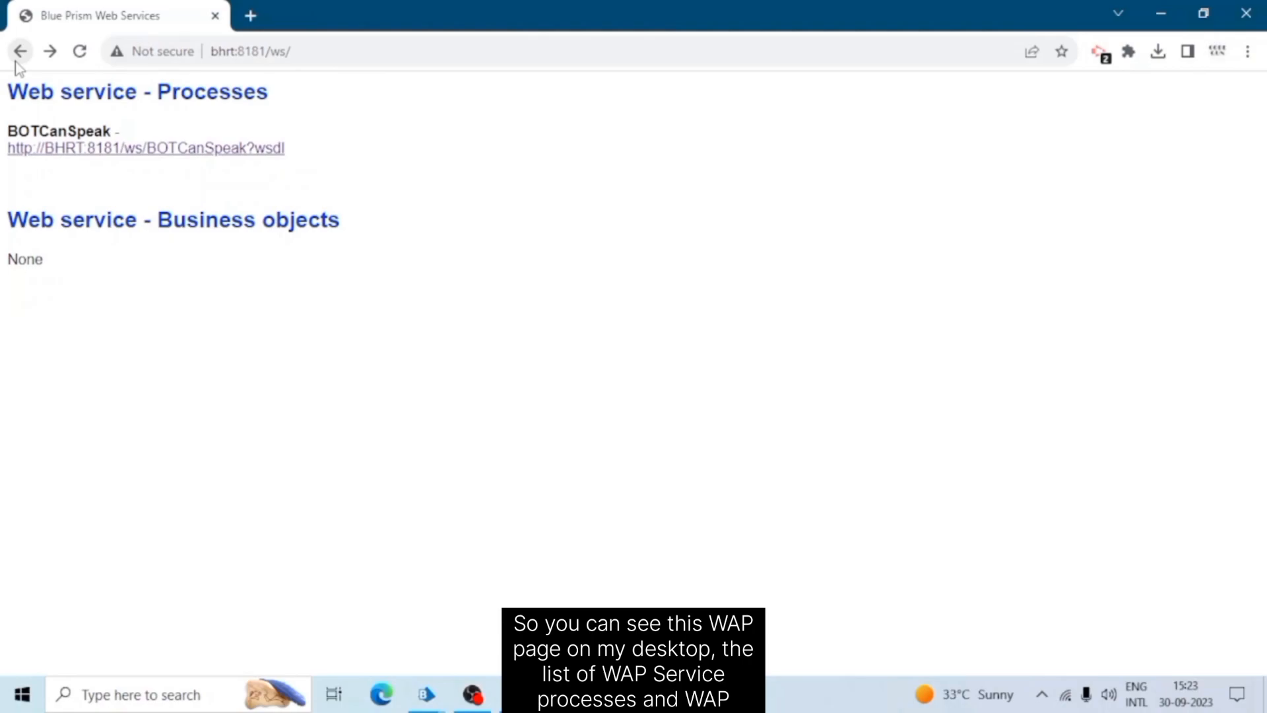
Examine the process and business object sections of the Blue Prism web services page, including the BOTCanSpeak entry.
drag(7, 92, 277, 100)
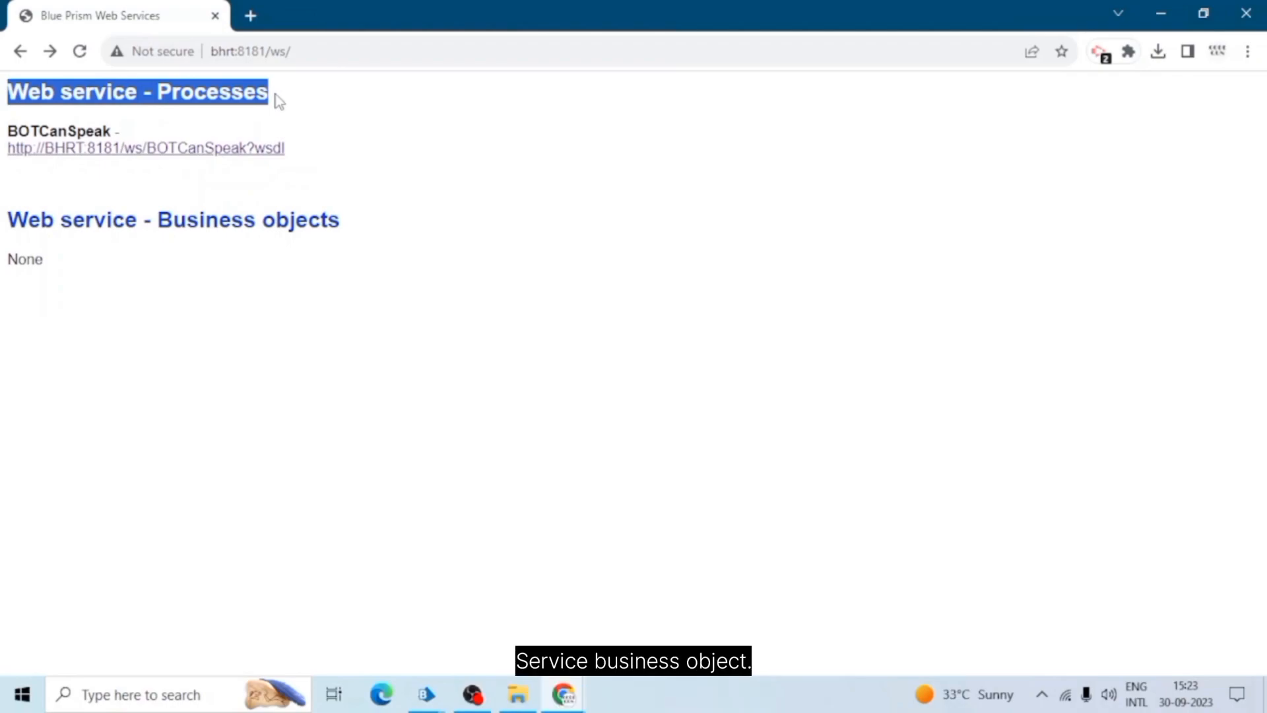
click(9, 110)
drag(12, 228, 343, 238)
click(173, 285)
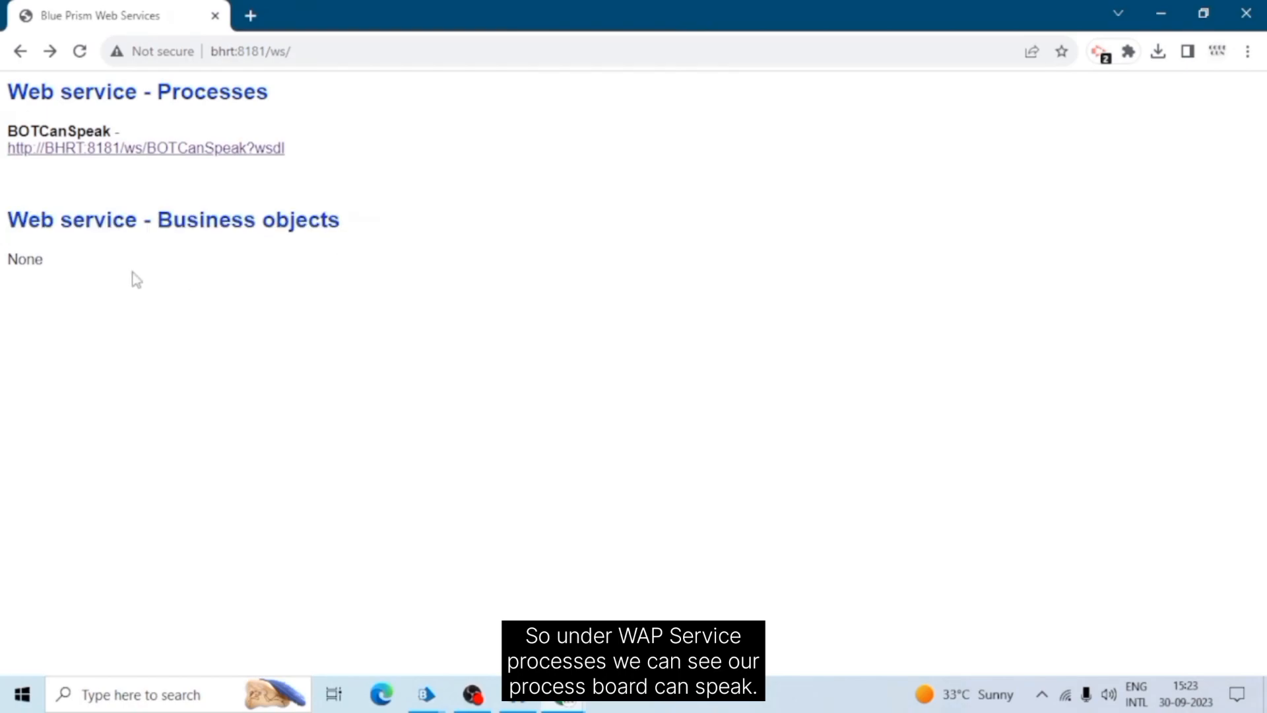
drag(9, 128, 327, 157)
click(113, 126)
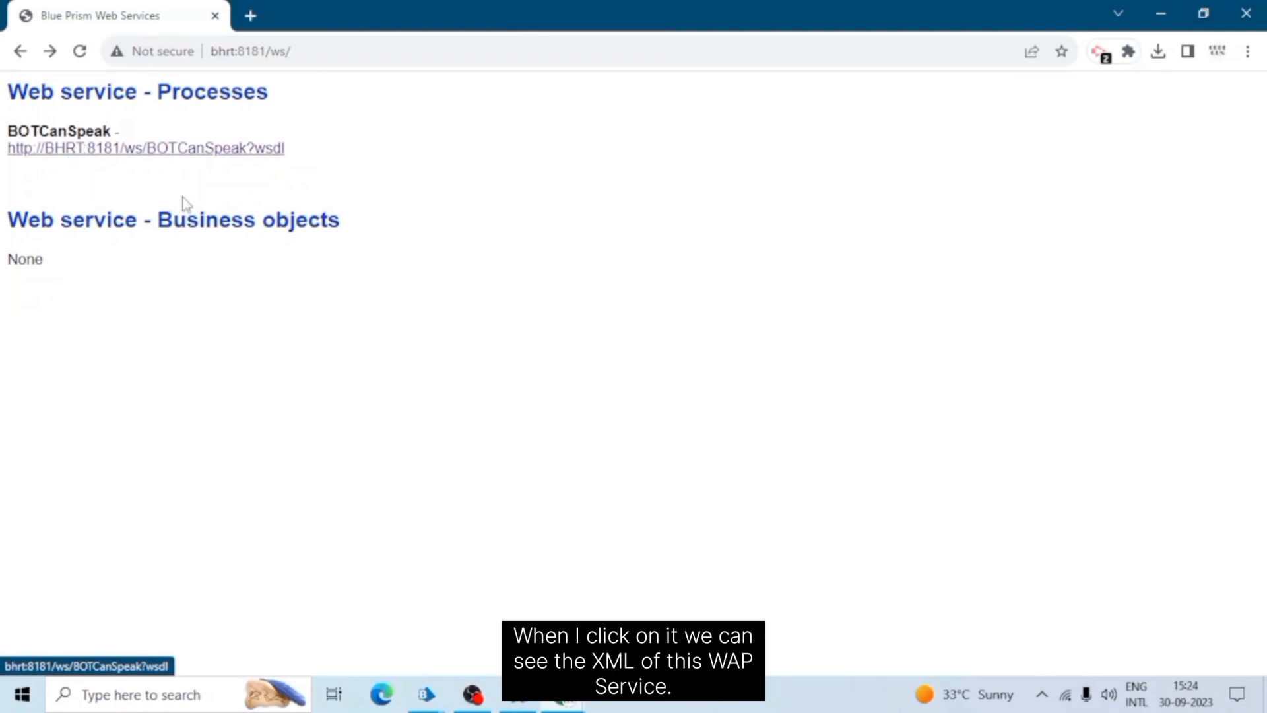
Open the WSDL of the BOTCanSpeak web service and examine its message, port type, binding and service definitions.
click(273, 157)
drag(11, 89, 42, 94)
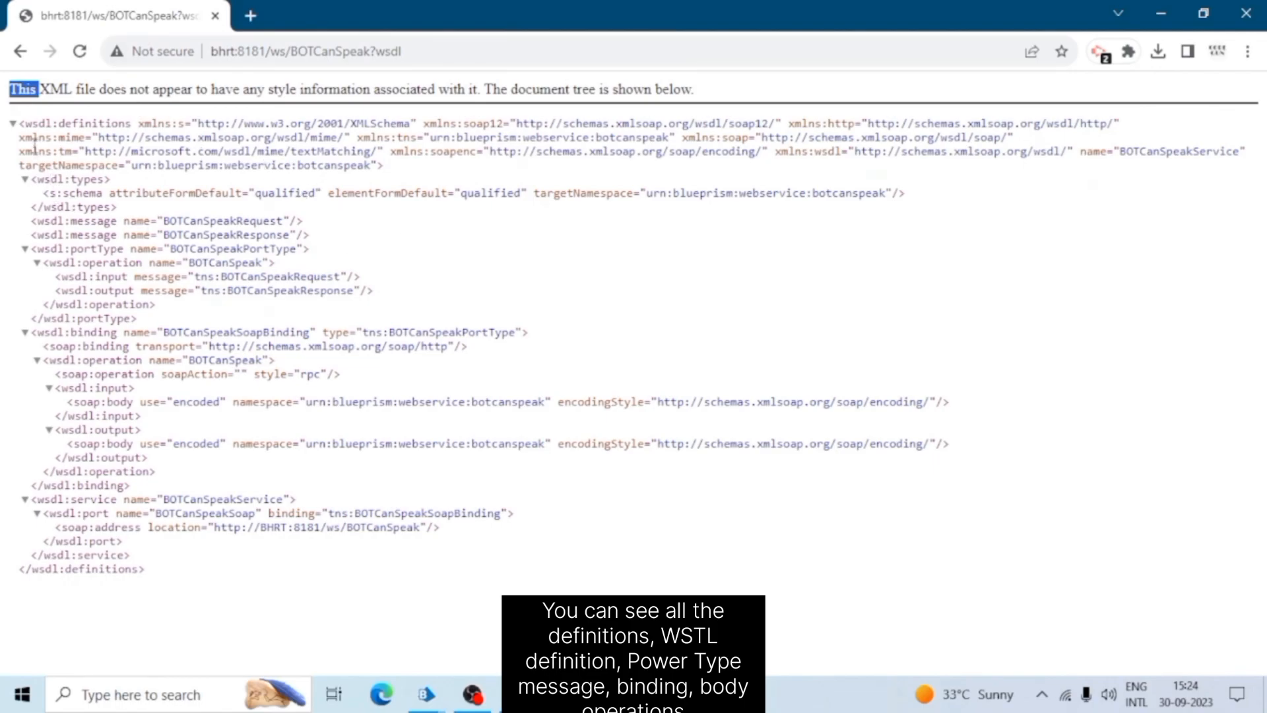
click(13, 124)
click(12, 124)
drag(93, 236, 121, 255)
click(98, 228)
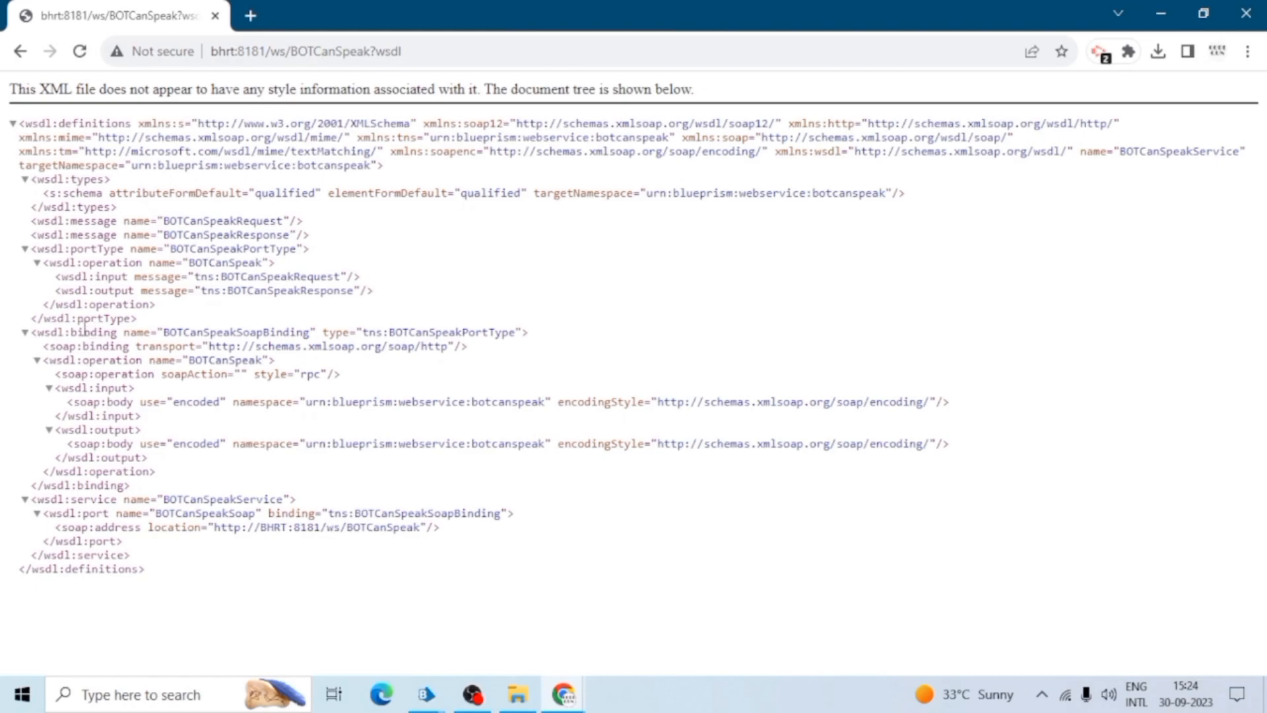
drag(84, 332, 102, 368)
drag(136, 415, 144, 432)
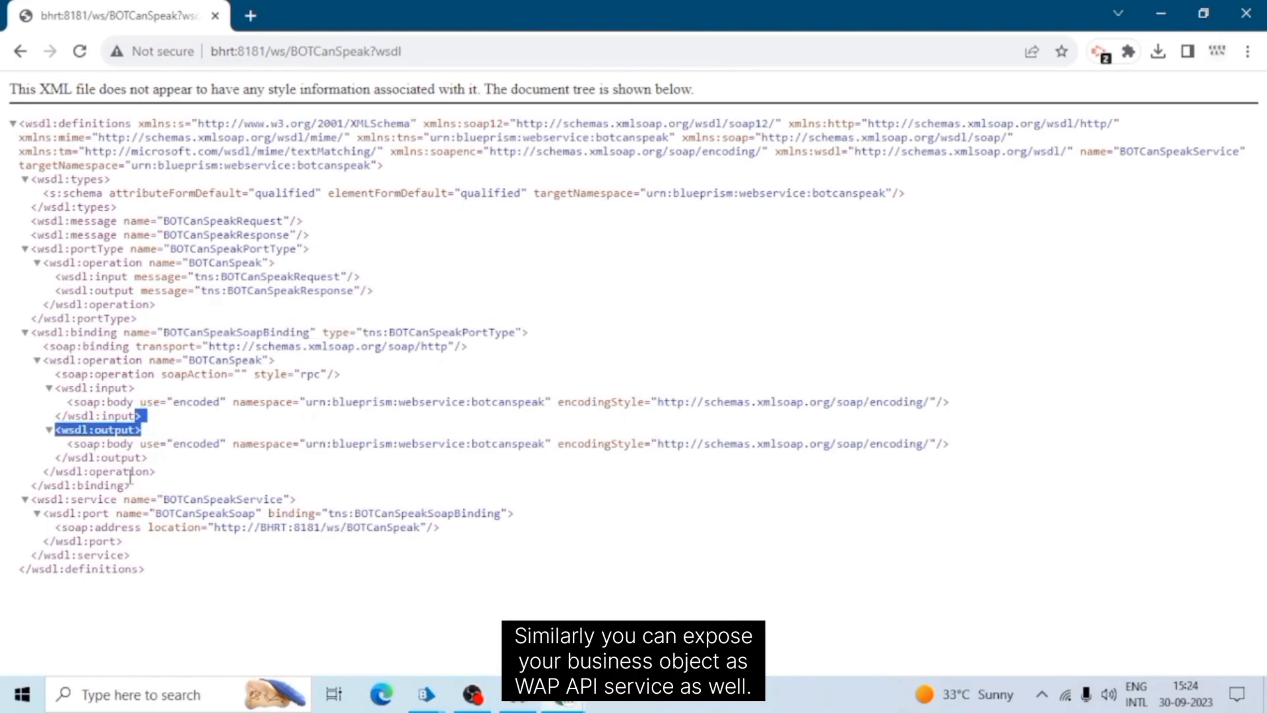
drag(118, 486, 117, 501)
Return to the web services list and review its business objects section and the BOTCanSpeak address.
key(alt+Left)
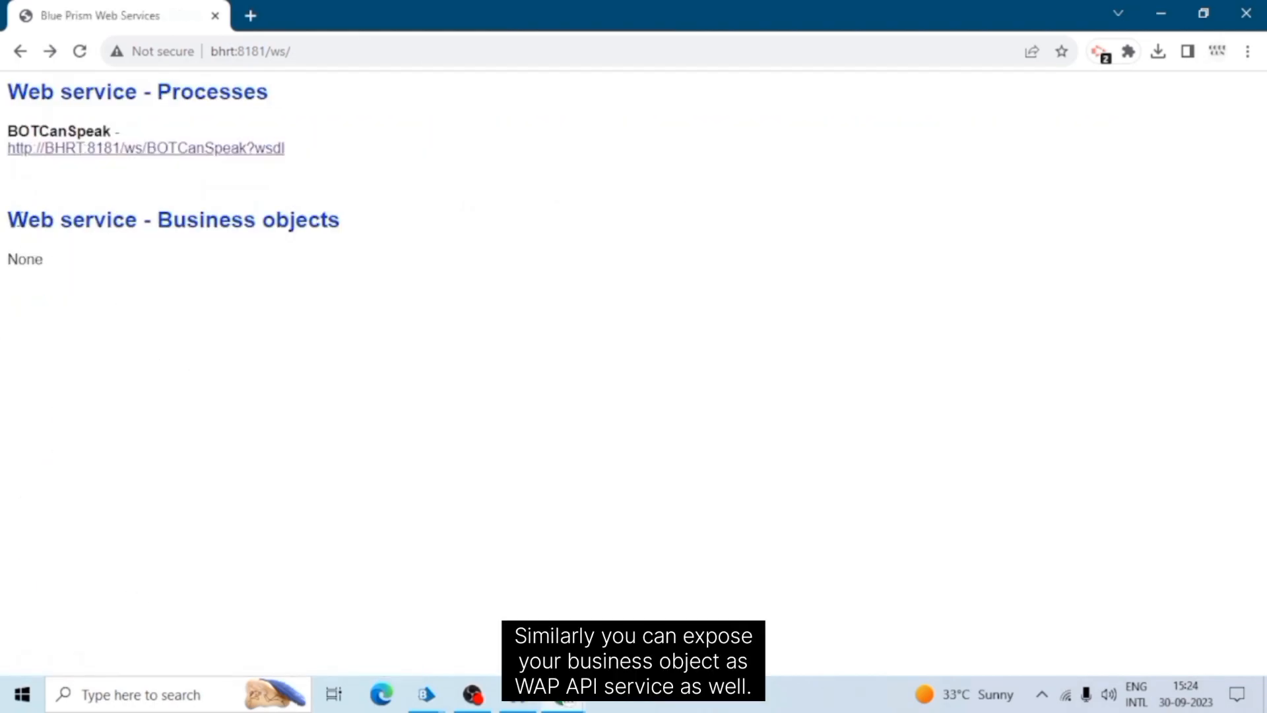
drag(8, 220, 375, 220)
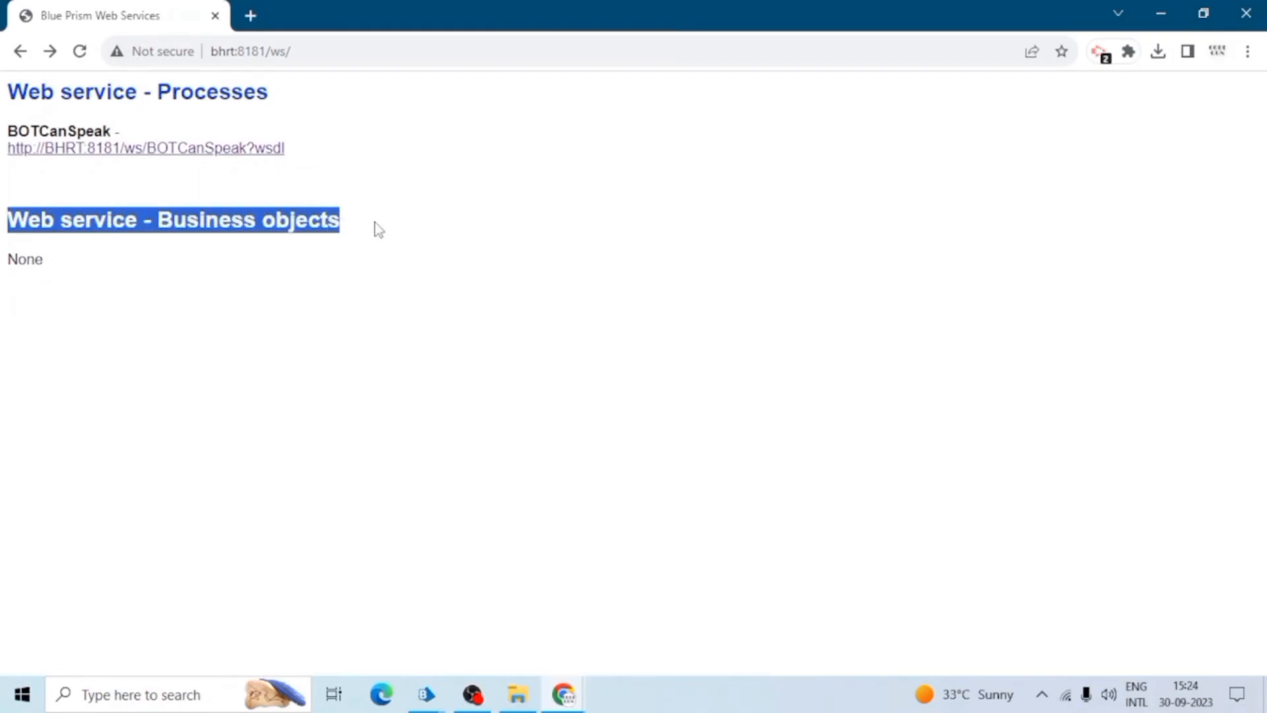
drag(296, 148, 12, 159)
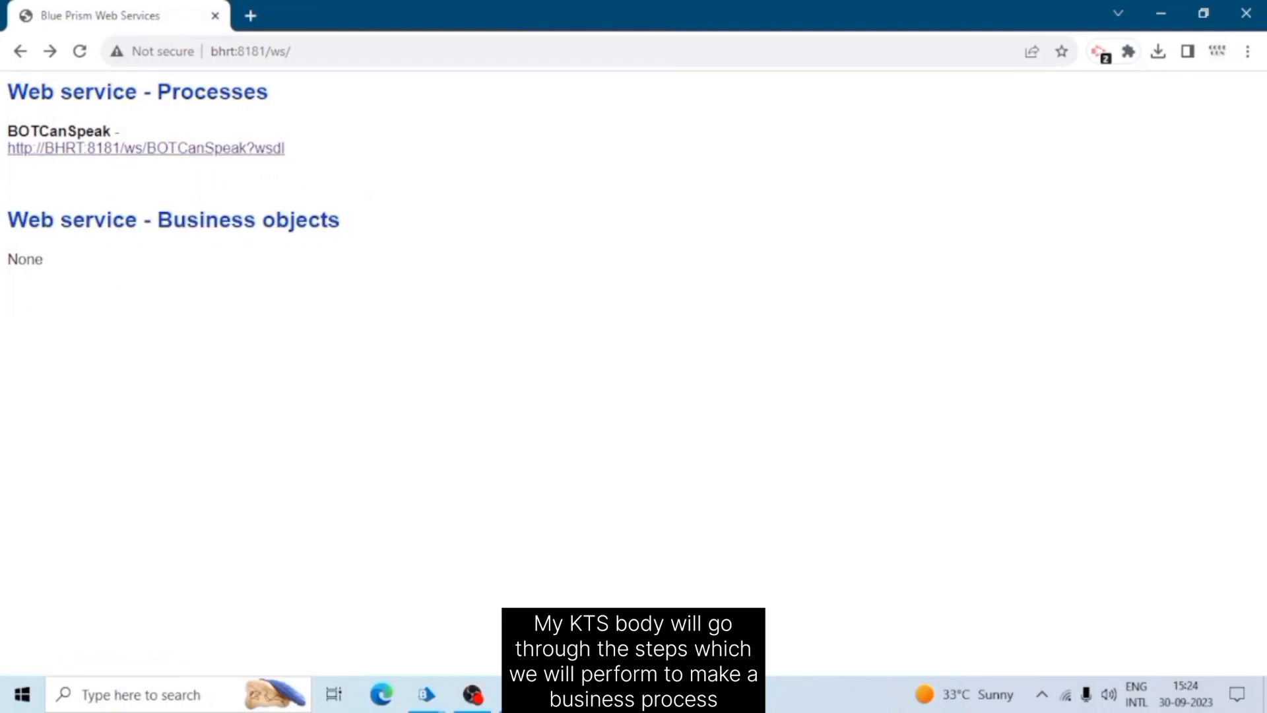
Switch to the Blue Prism client and open the System area at the start of its navigation tree.
click(564, 695)
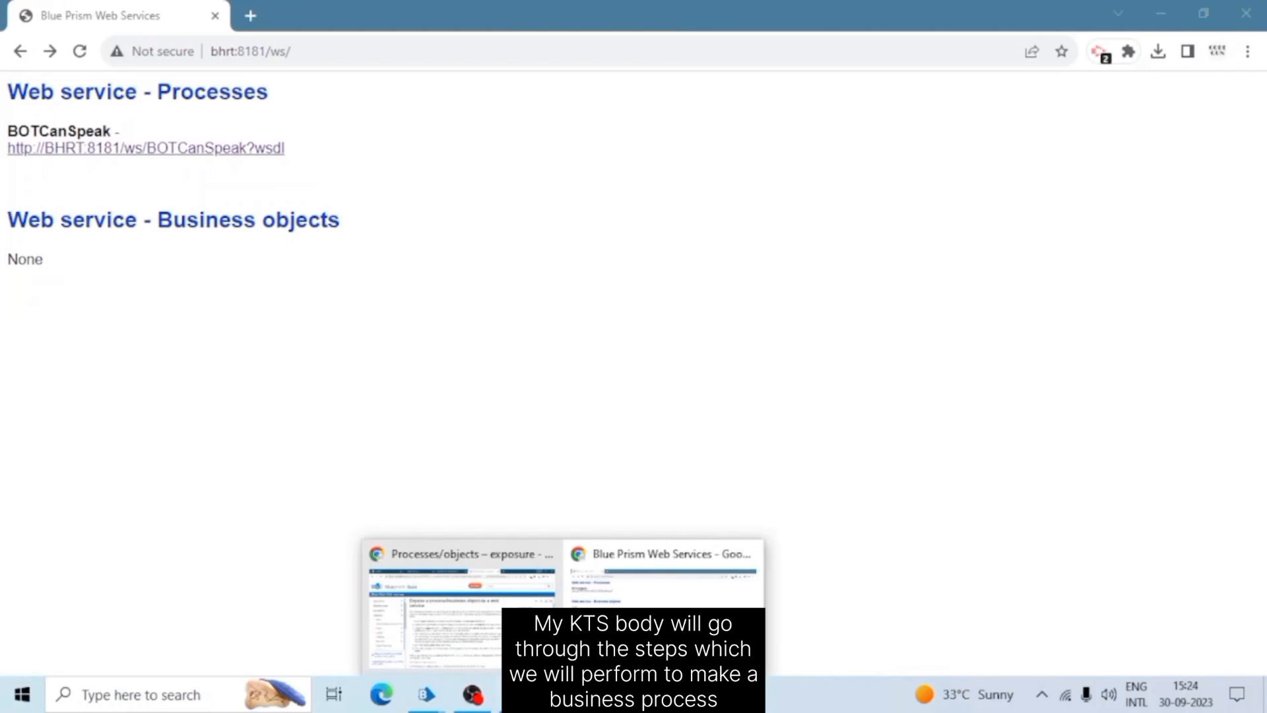
mouse_move(427, 697)
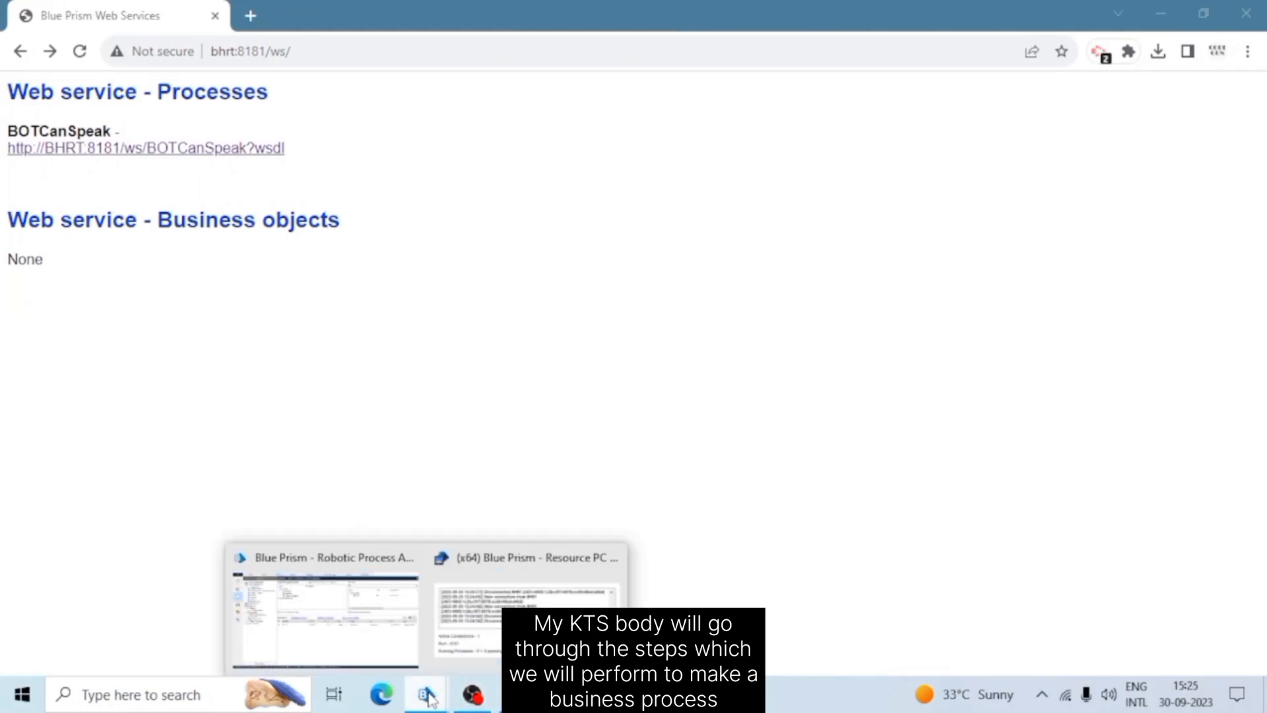
click(373, 621)
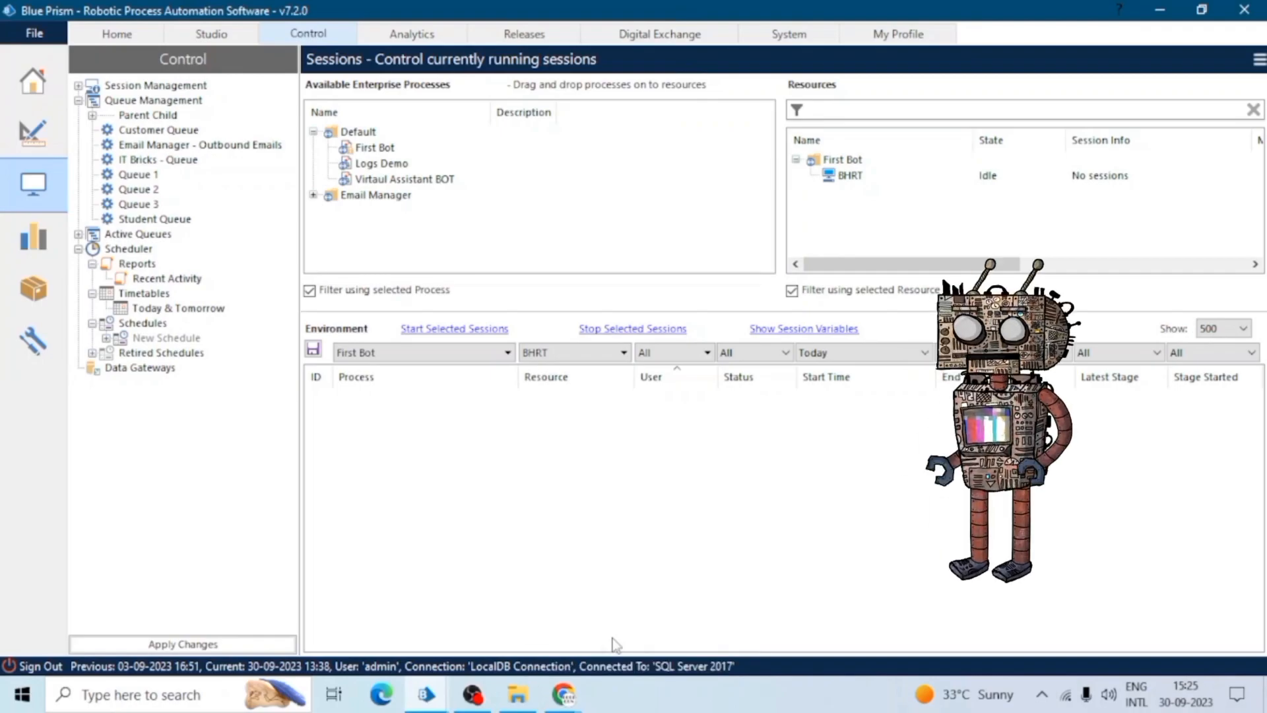
click(778, 36)
drag(344, 241, 346, 93)
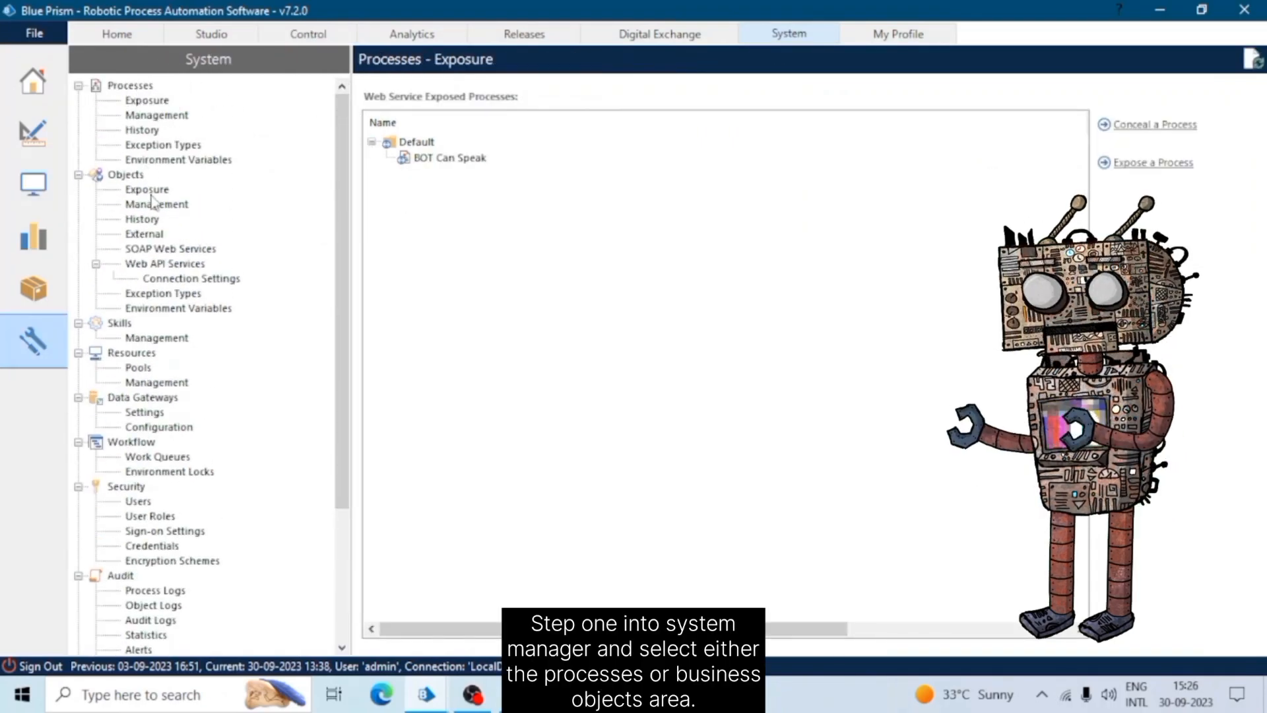
View the exposure pages for processes and business objects, ending on the exposed processes page.
click(148, 101)
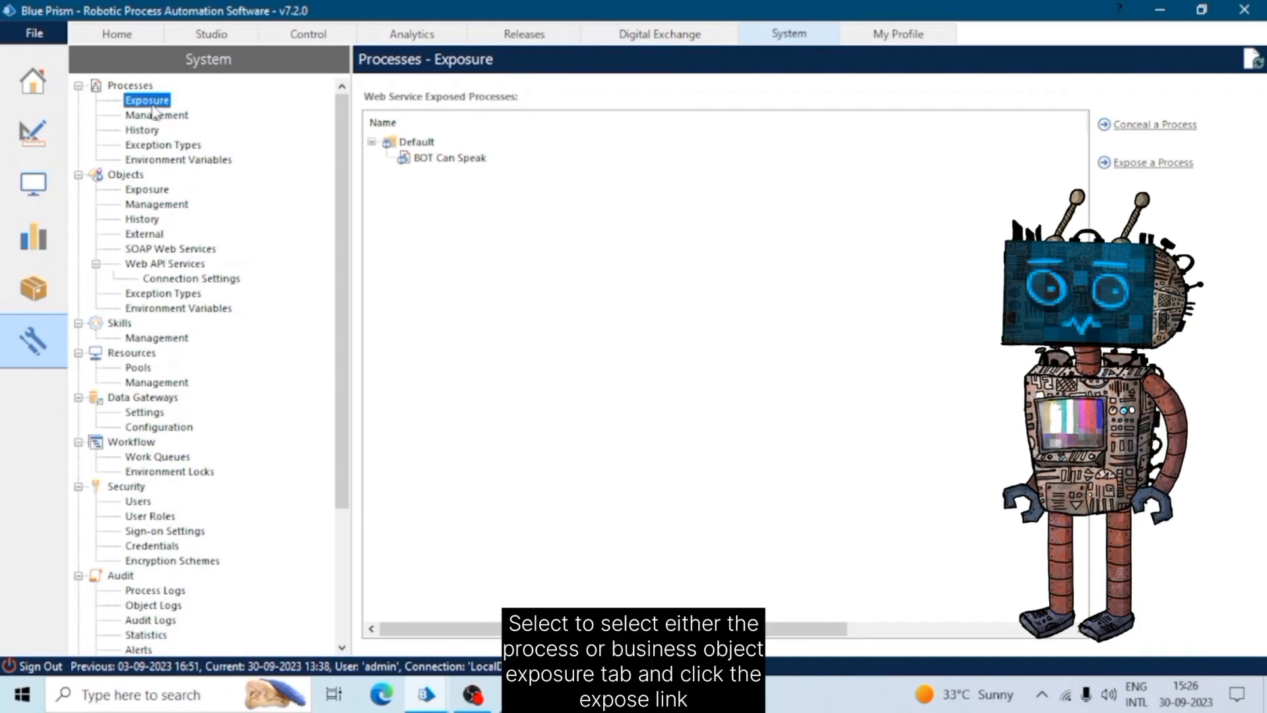
click(157, 192)
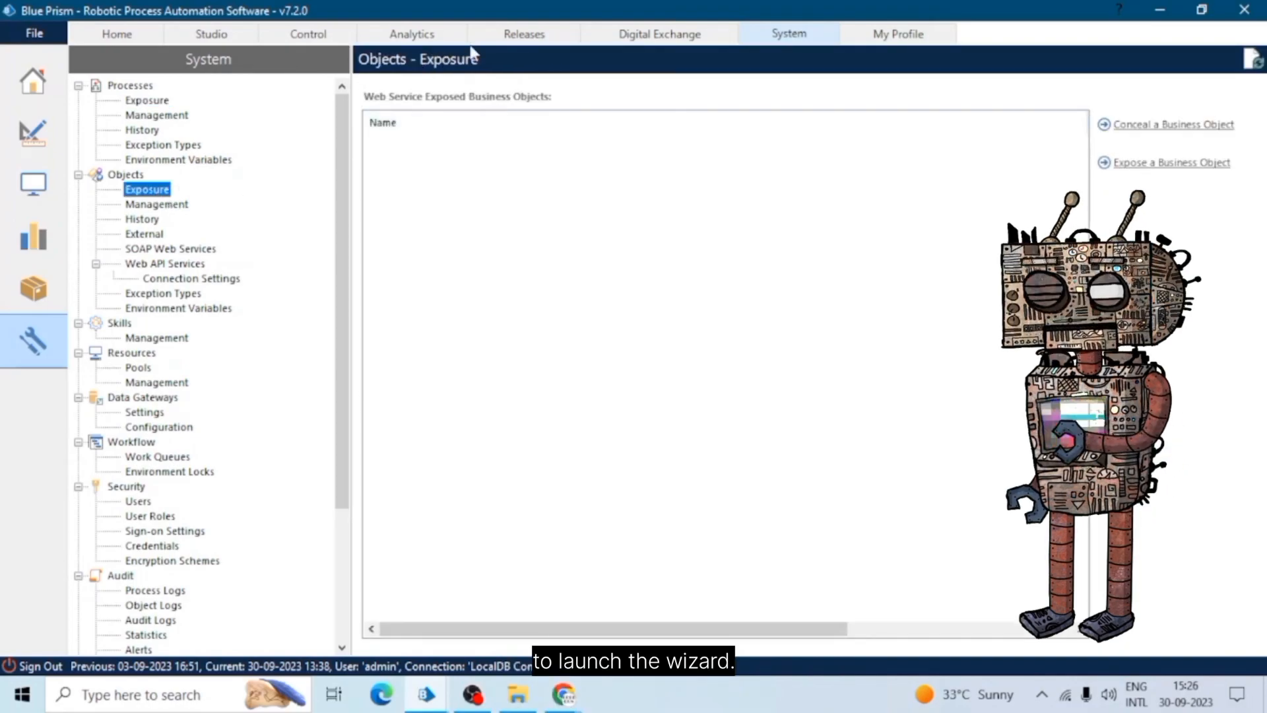
click(161, 100)
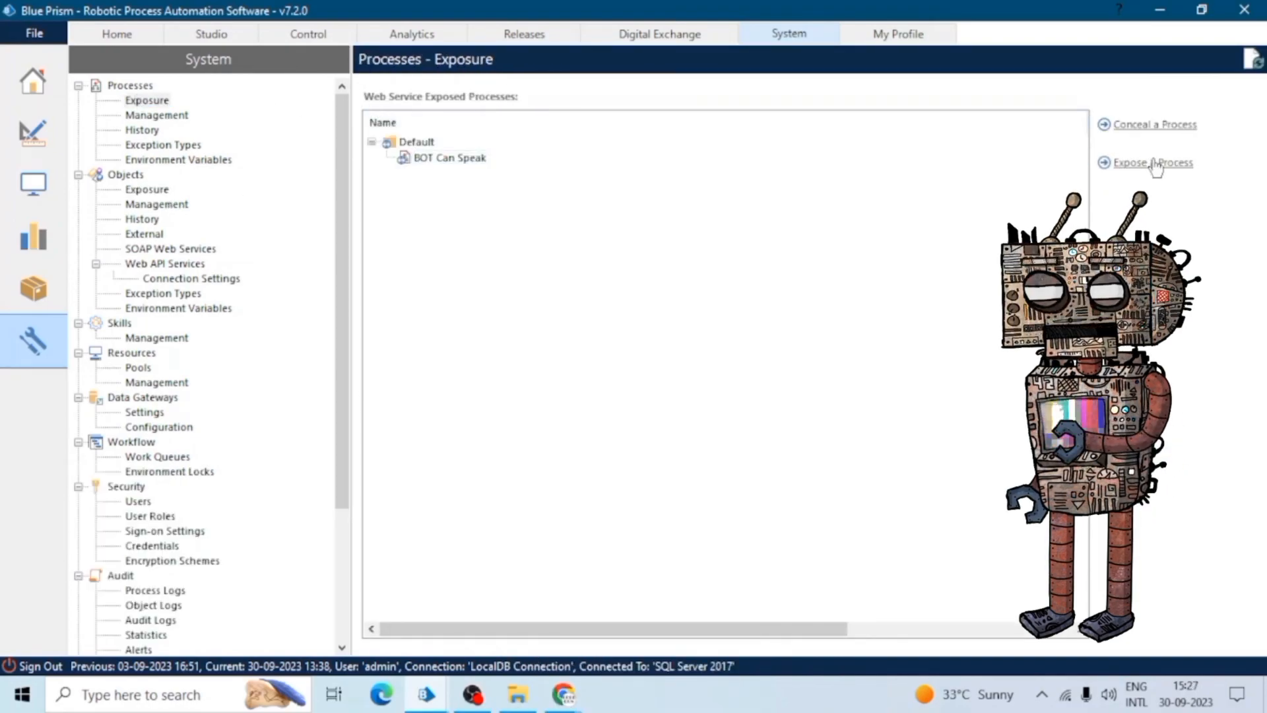
Expose the process Virtaul Assistant BOT as a web service under the name VirtaulAssistantBOT and select it among the exposed processes.
click(1155, 163)
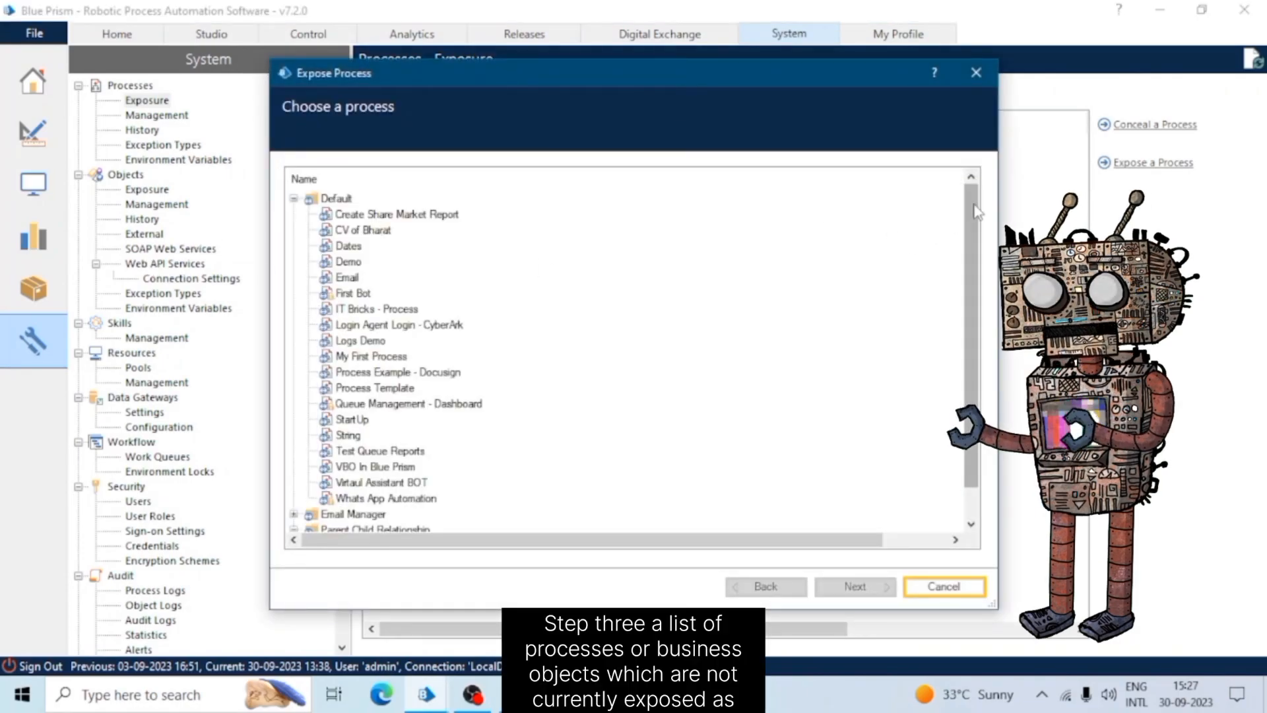
scroll(394, 441, down, 2)
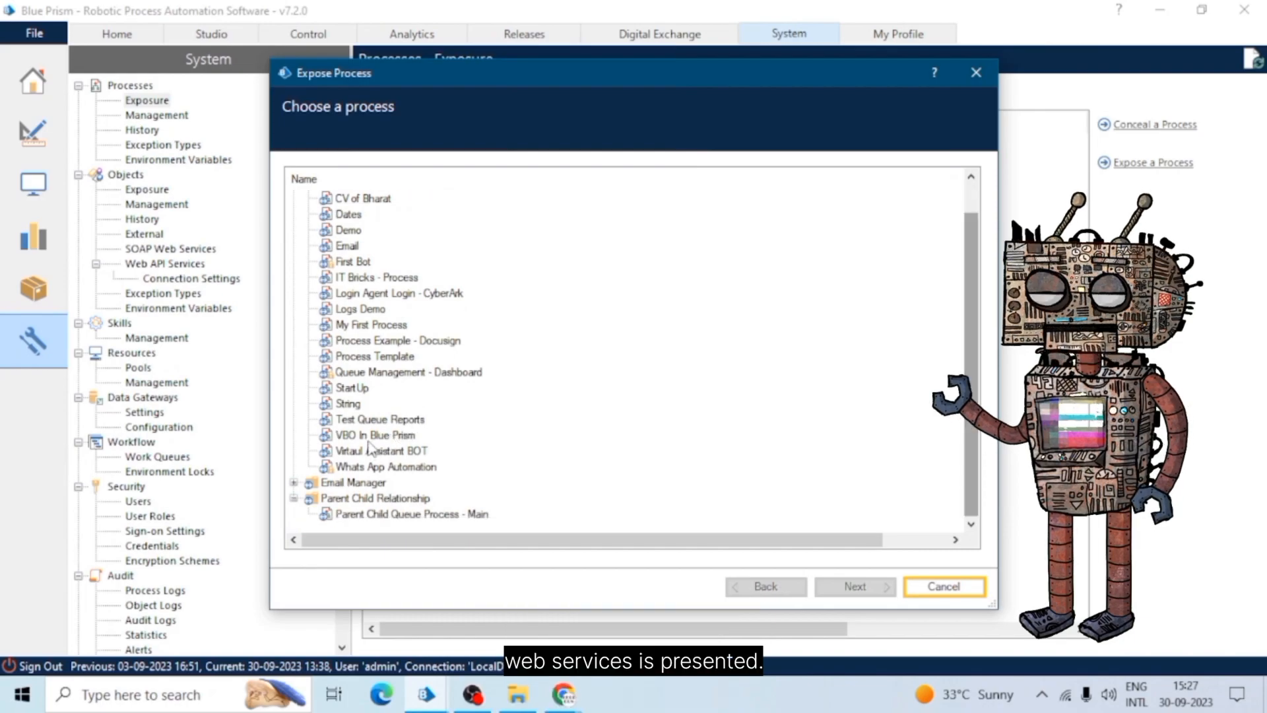
click(390, 437)
click(353, 373)
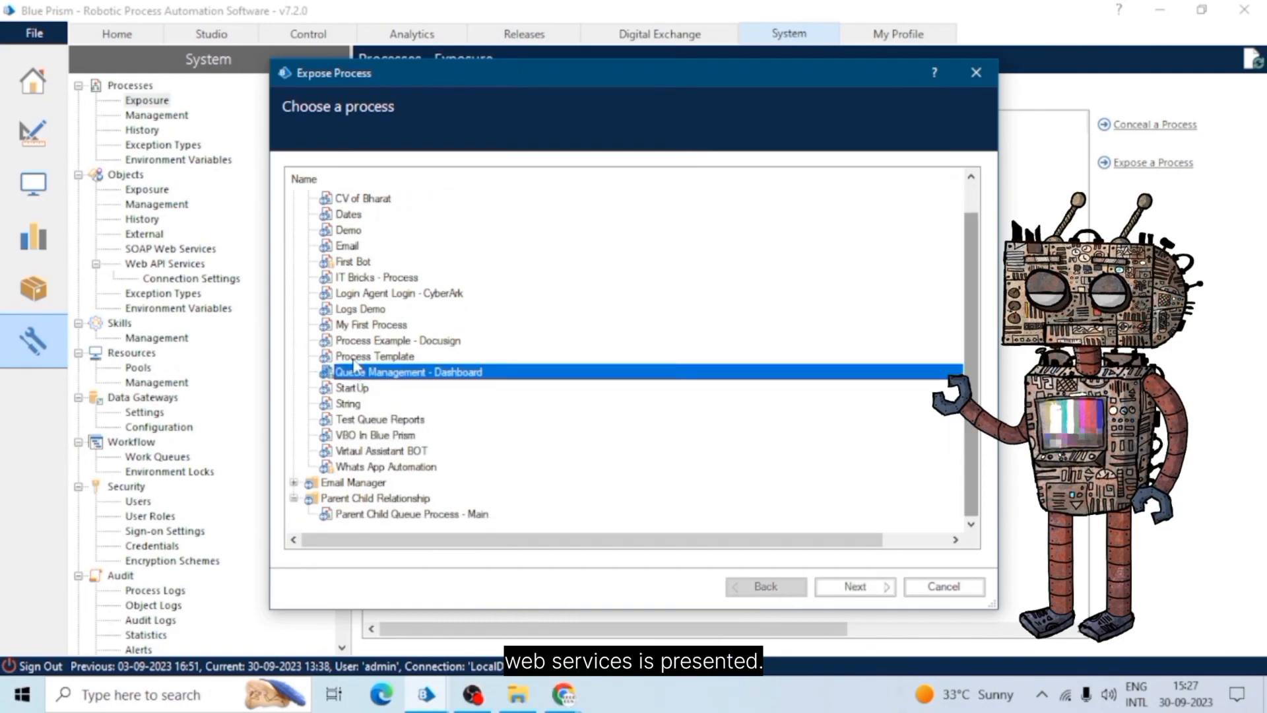
click(360, 342)
click(363, 357)
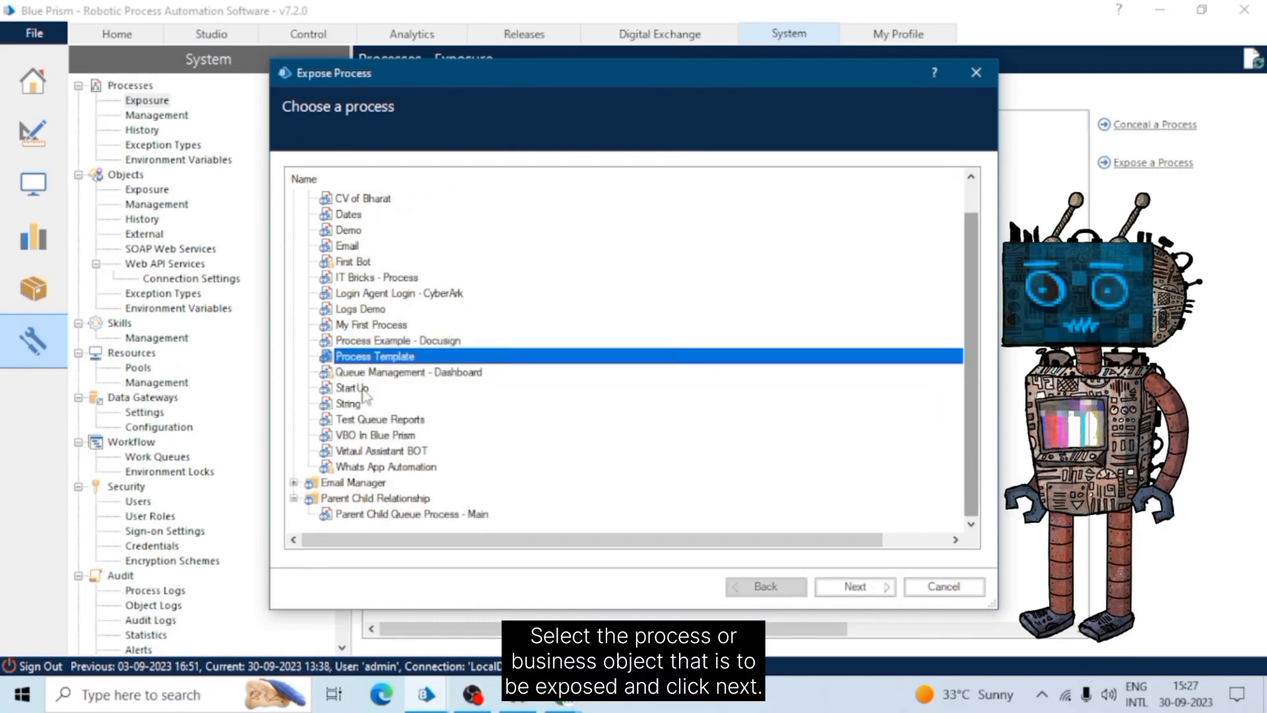
click(367, 467)
click(379, 454)
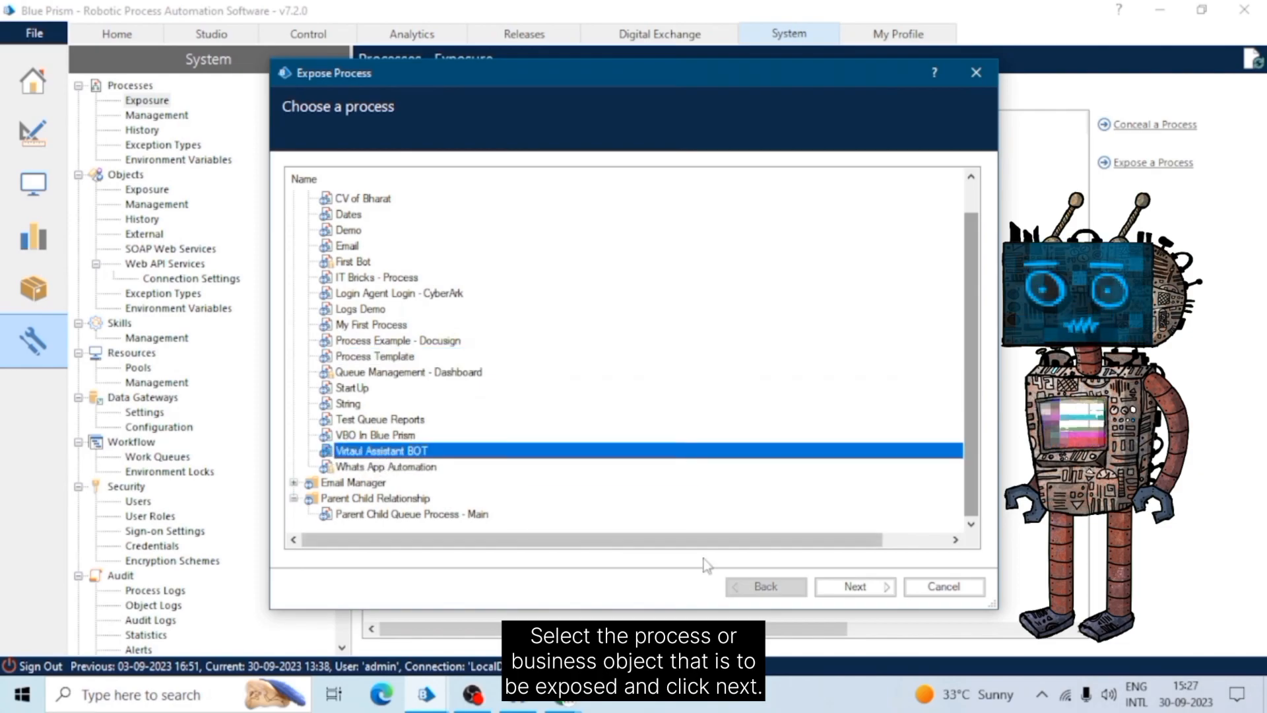
click(834, 589)
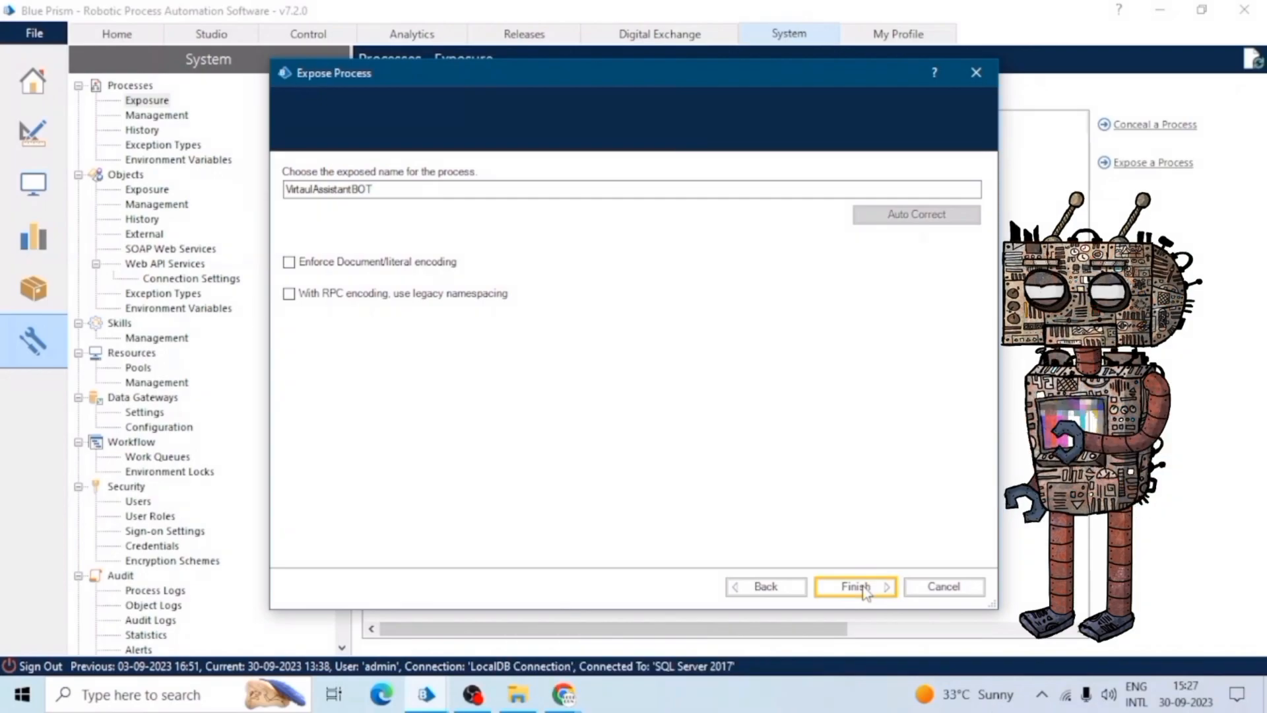
click(857, 587)
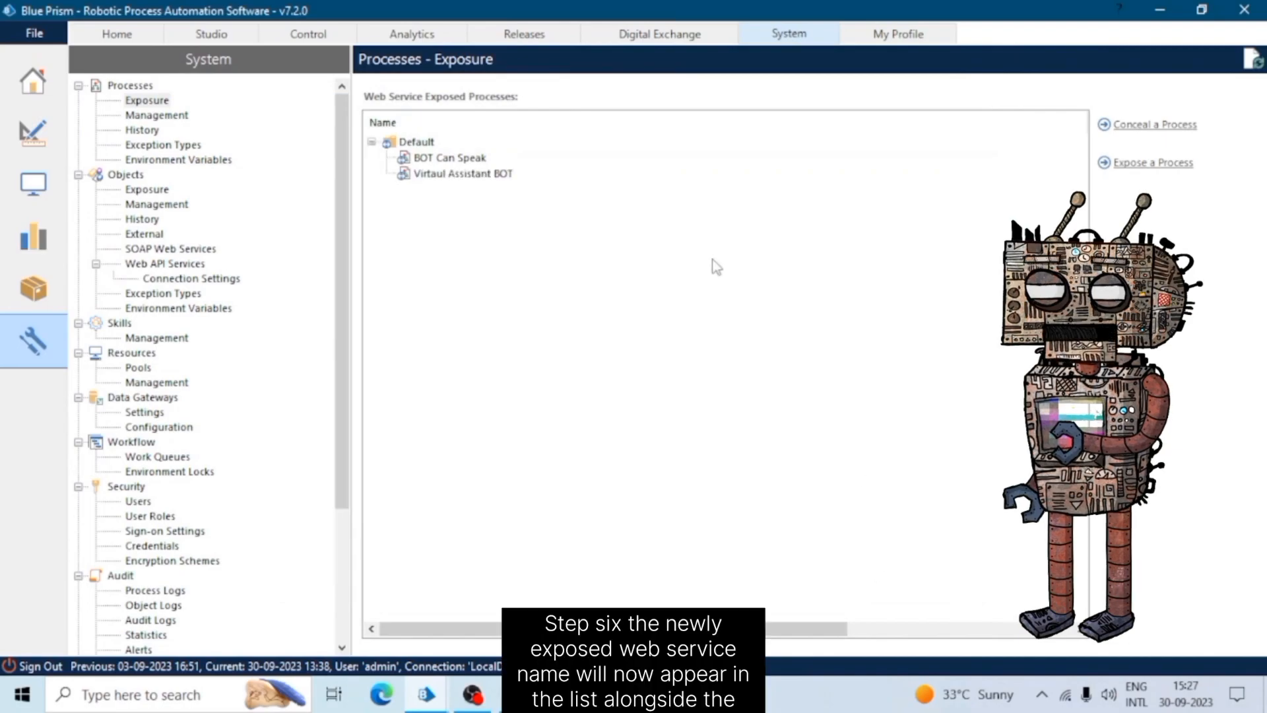
click(493, 174)
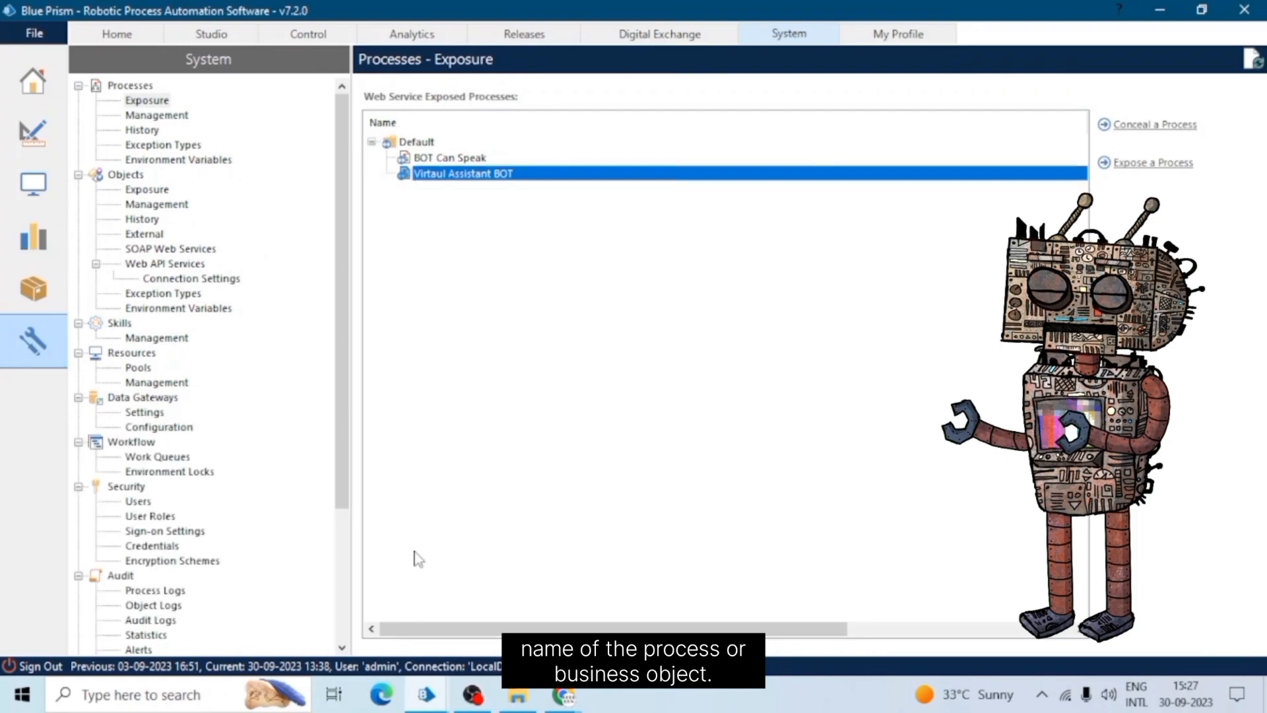
Switch to Chrome, reload the Blue Prism web services page and check for the VirtaulAssistantBOT service.
click(565, 697)
click(614, 613)
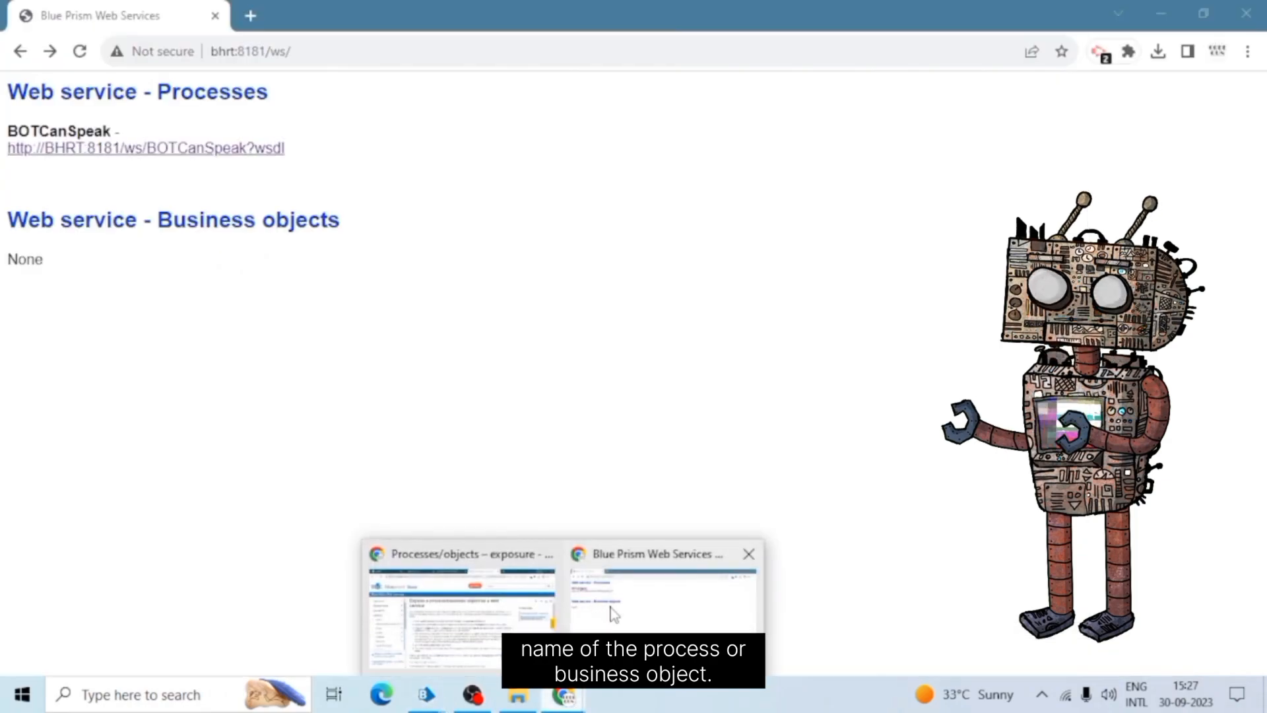
click(80, 52)
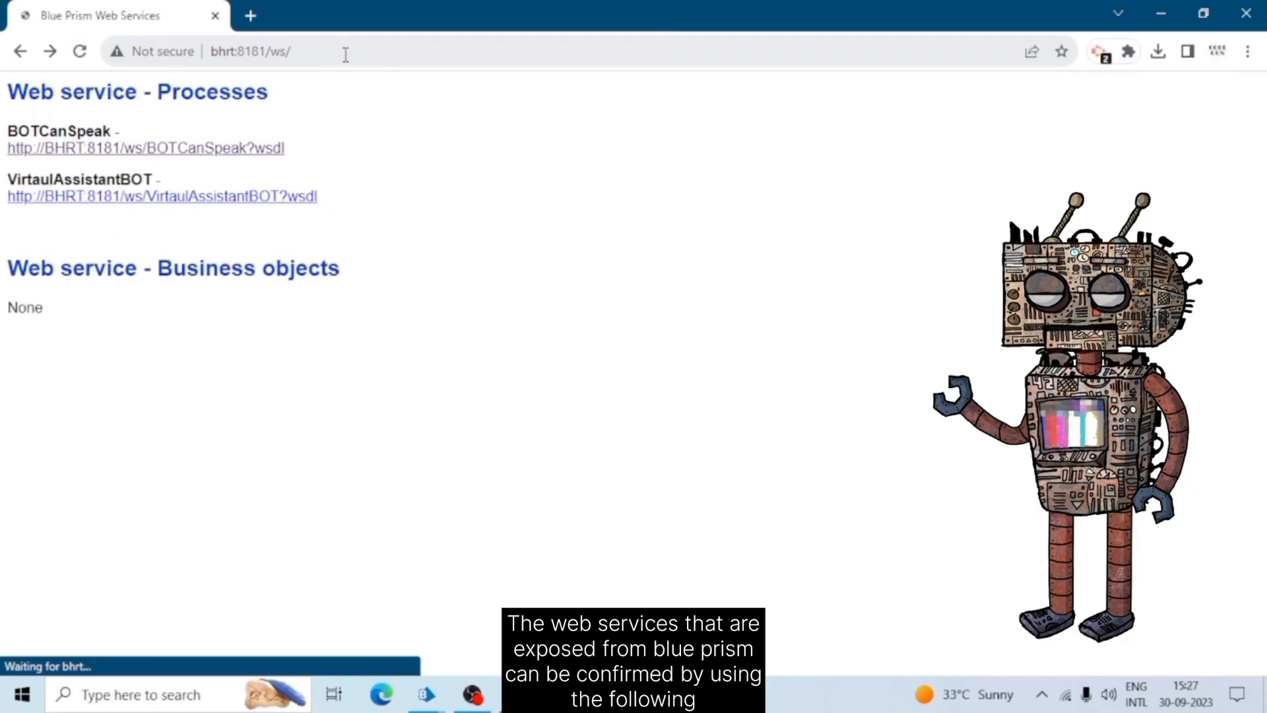
drag(6, 179, 209, 183)
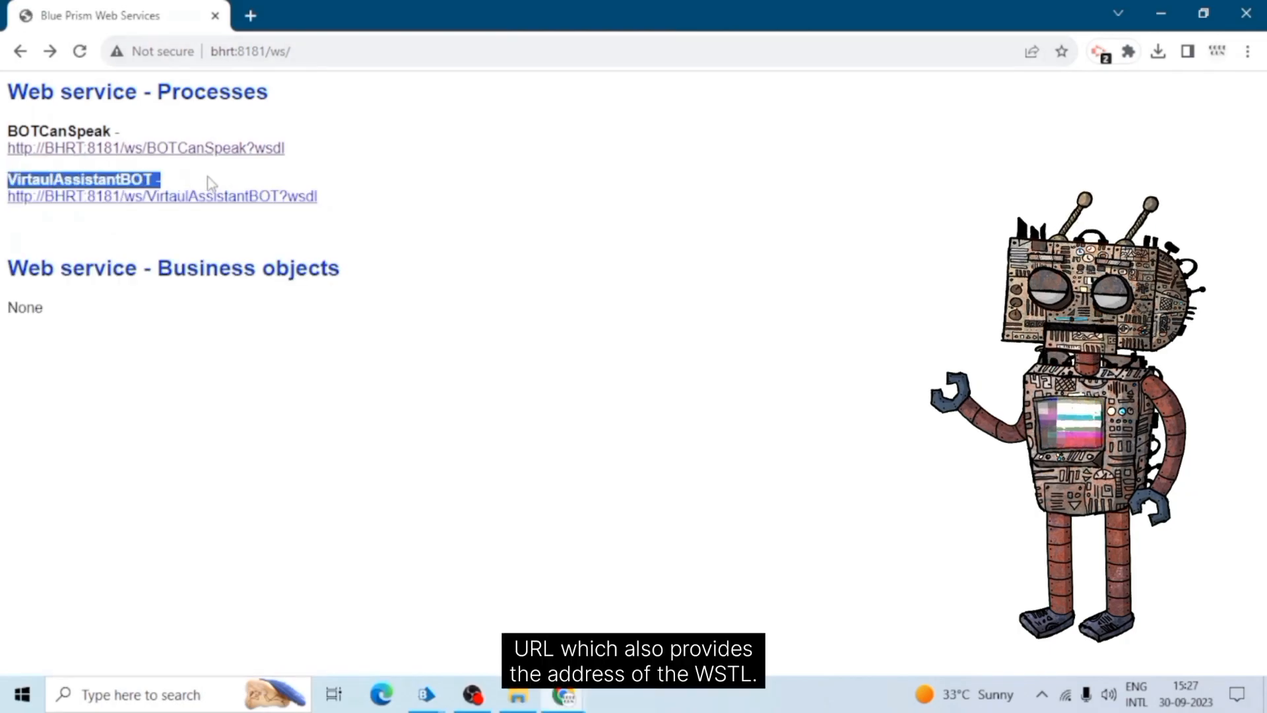
Check the machine name and port in the web services URL against Blue Prism's Resource PC window.
click(1173, 8)
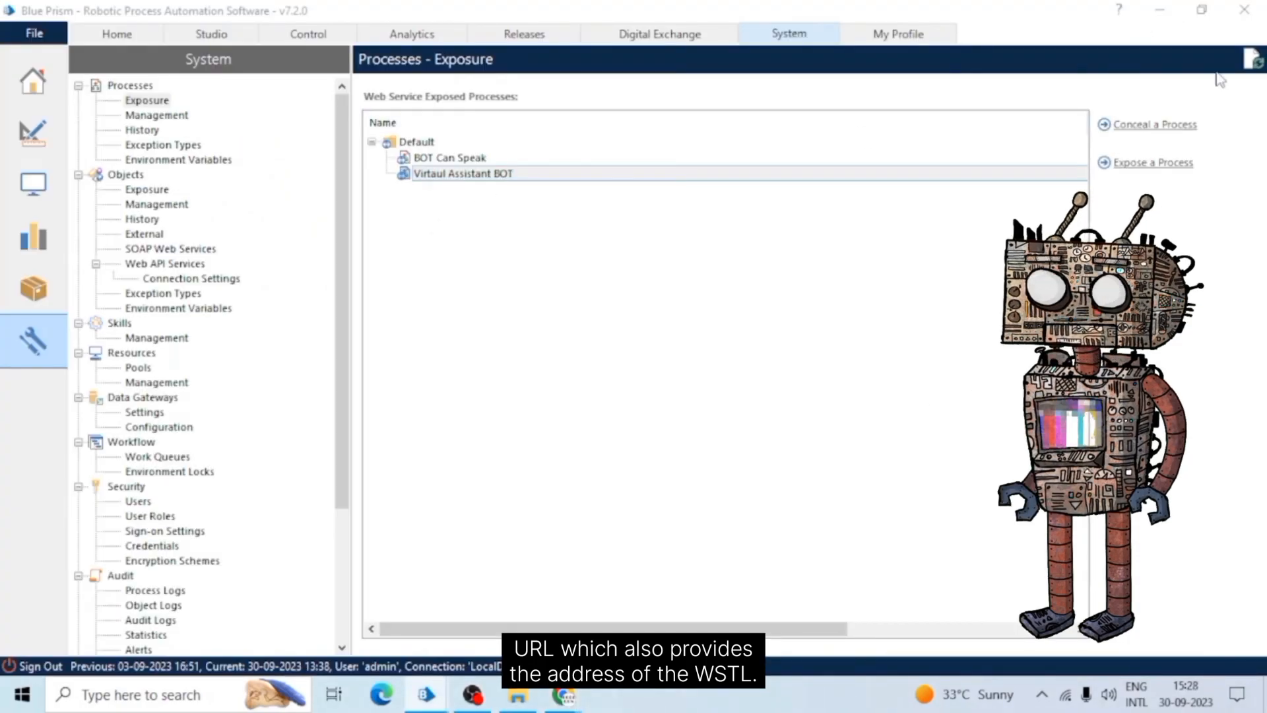
key(alt+Tab)
click(481, 50)
double_click(481, 51)
click(432, 691)
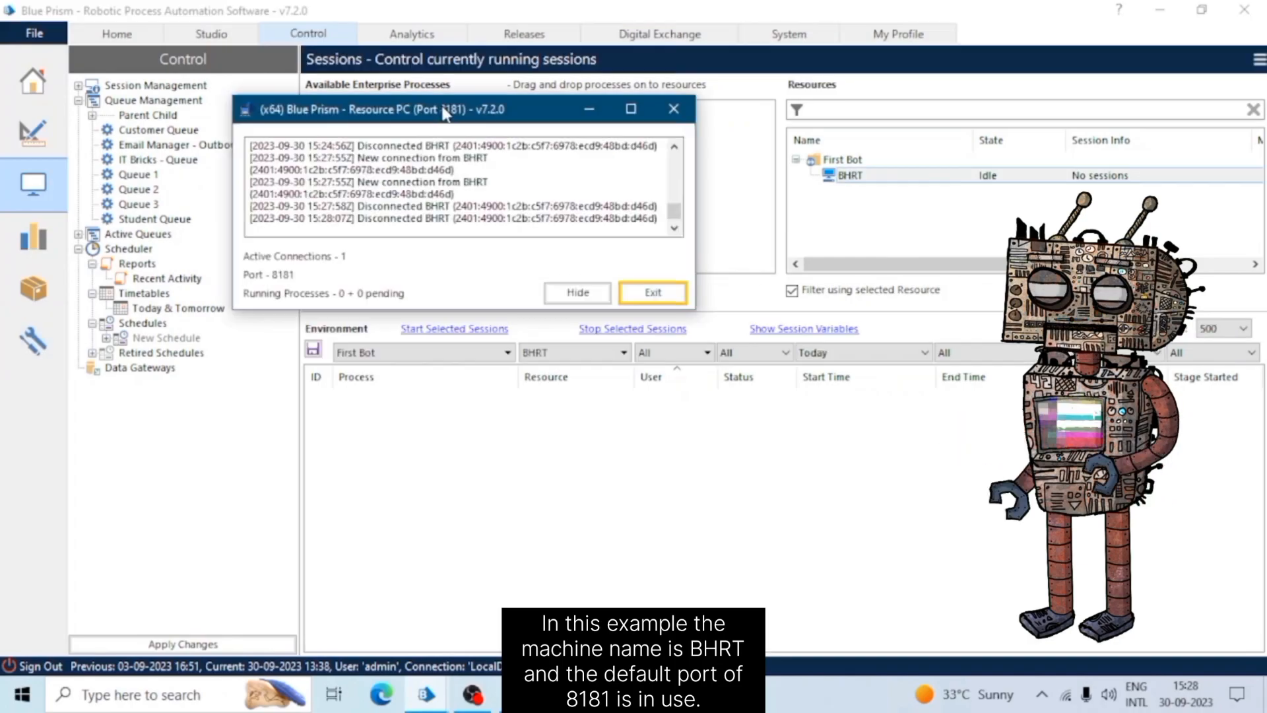
drag(360, 165, 849, 210)
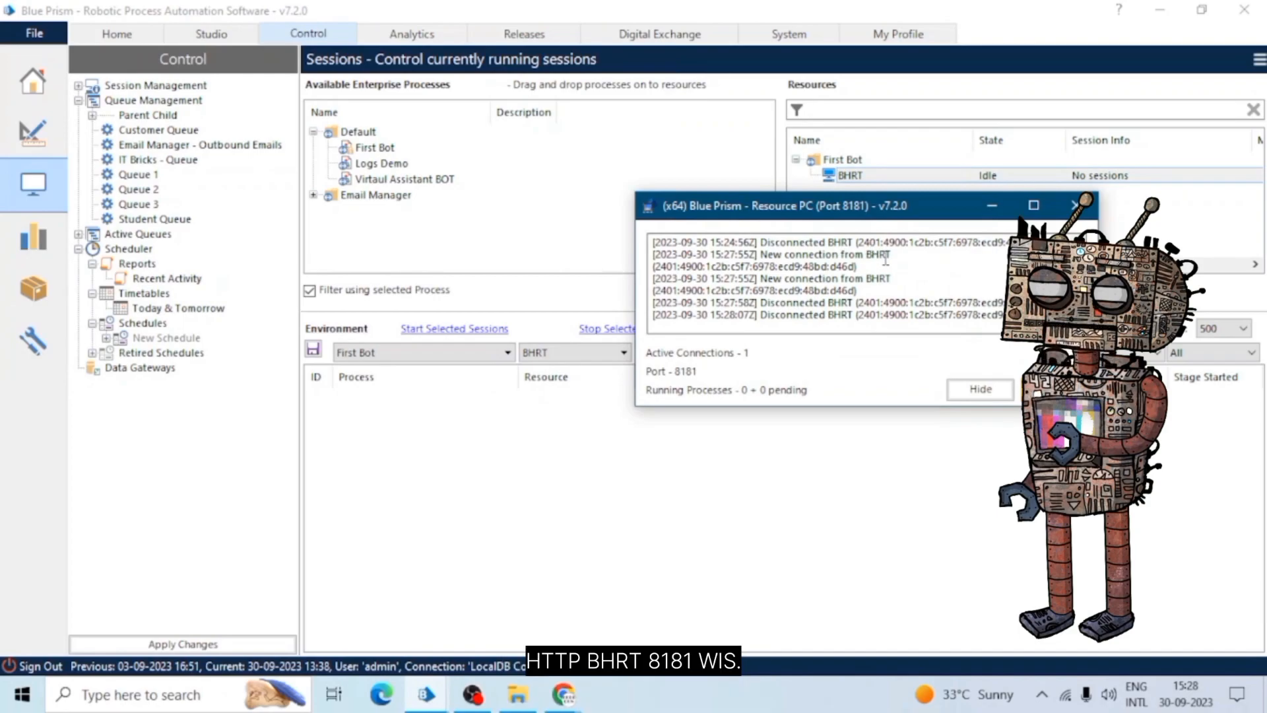
click(584, 704)
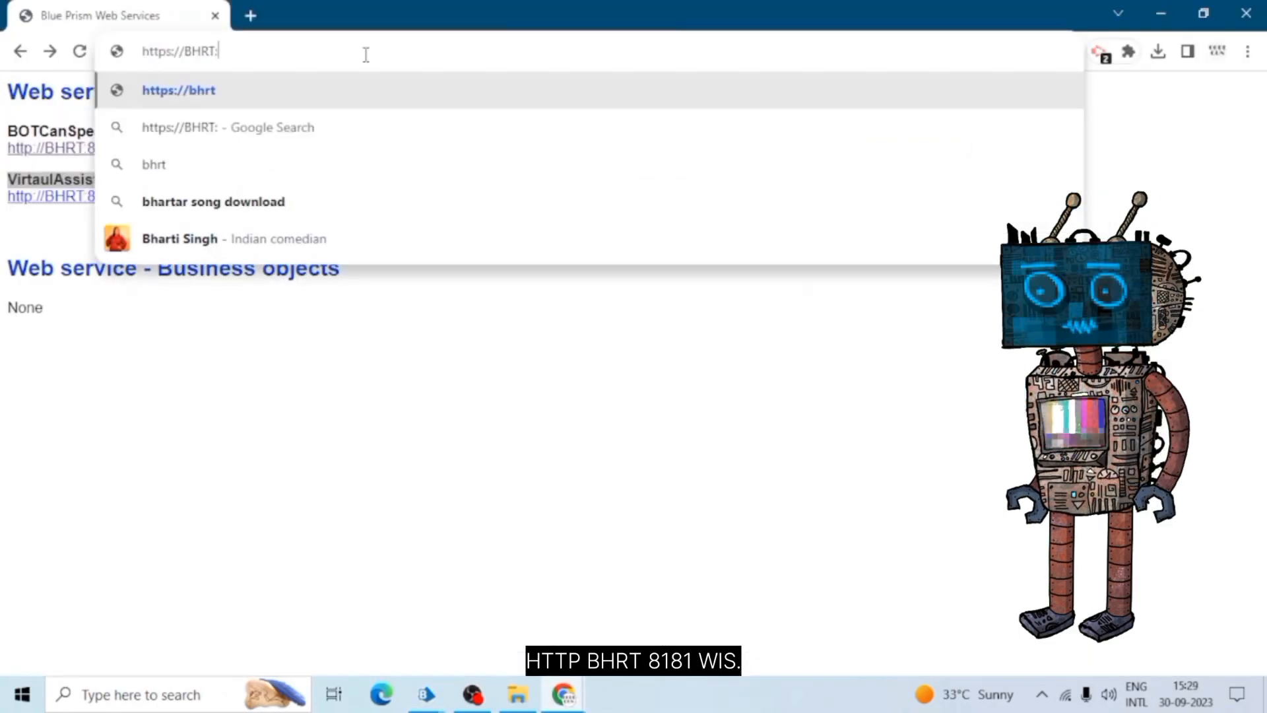
text(:8181/w)
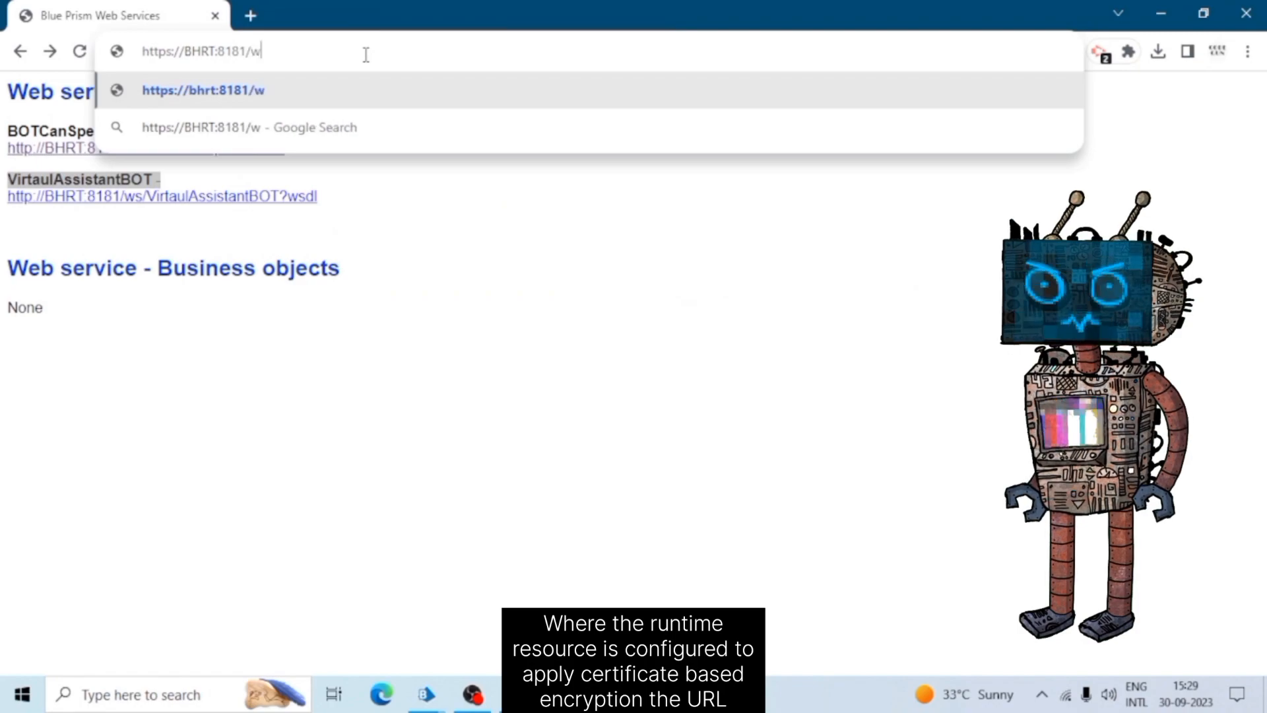
text(s)
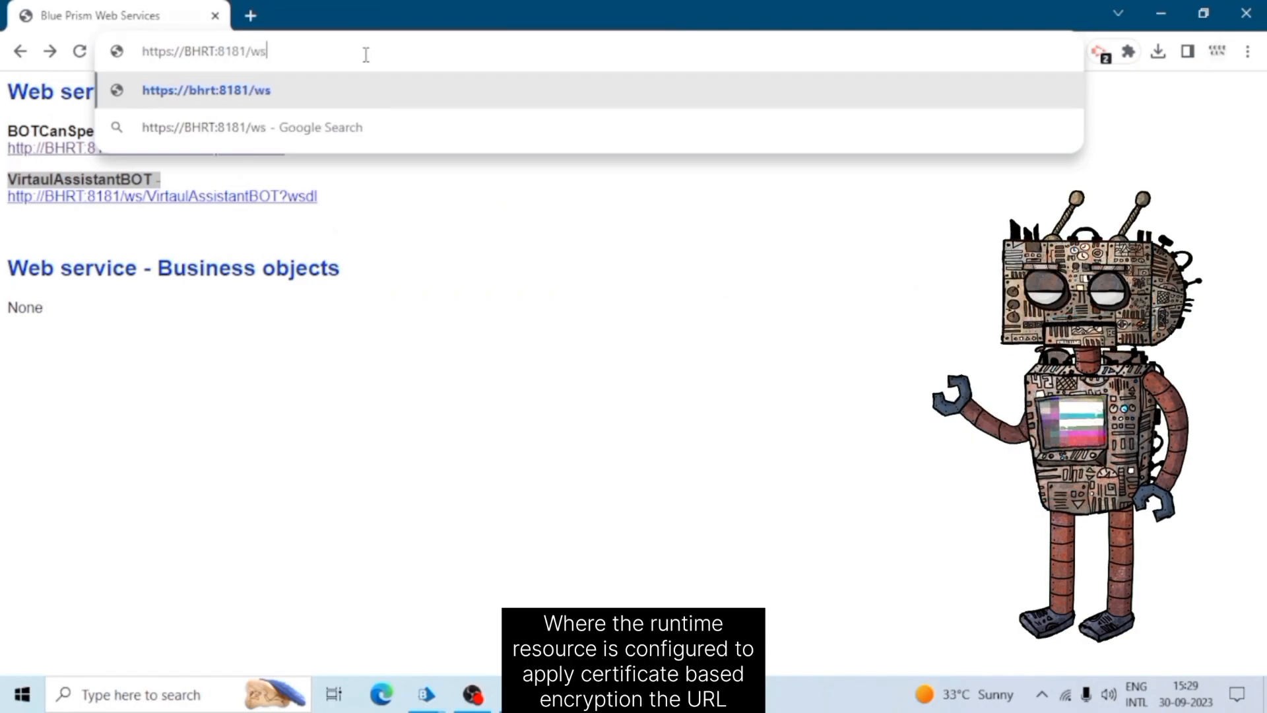
text(/)
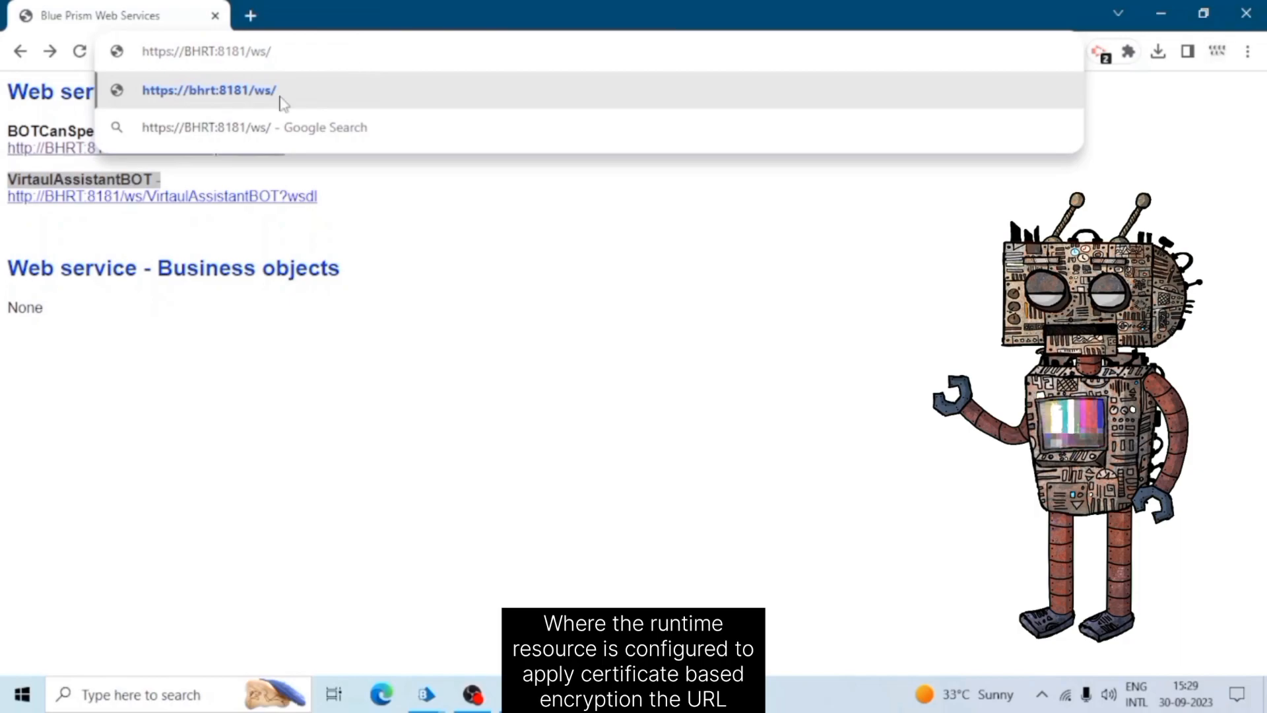
key(Return)
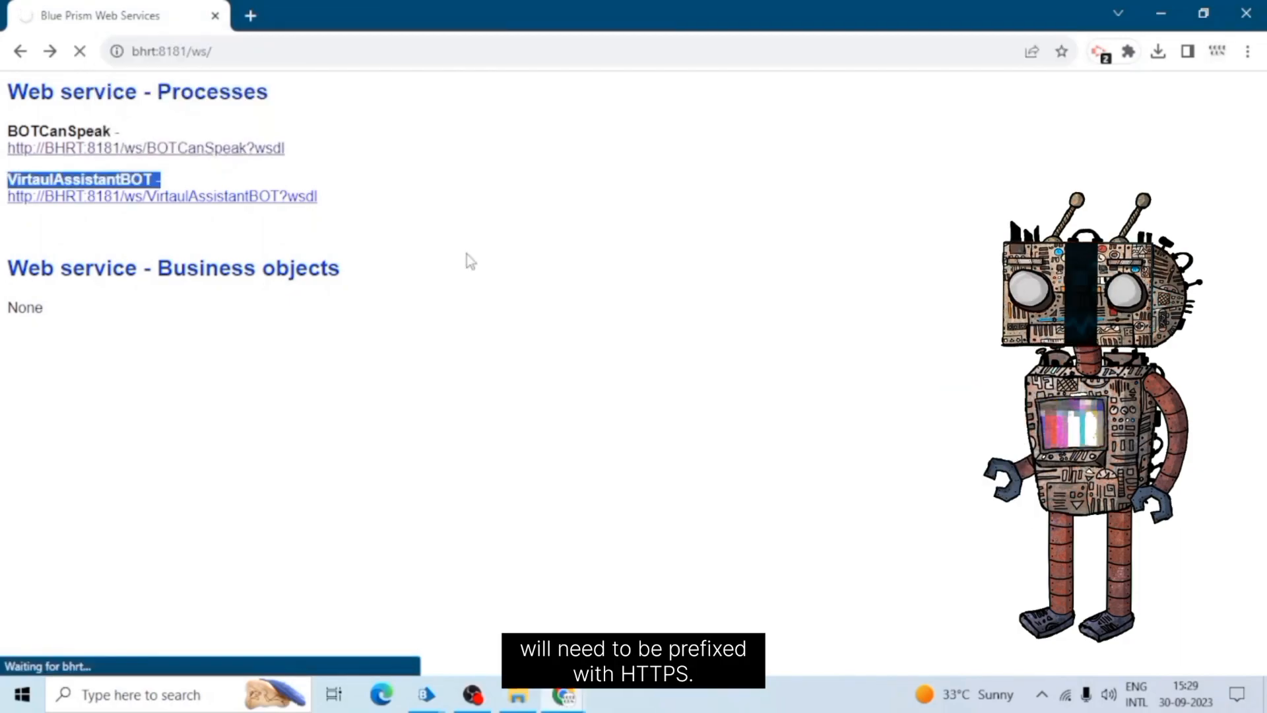
View the WSDL document of the VirtaulAssistantBOT service and return to the web services list.
click(183, 198)
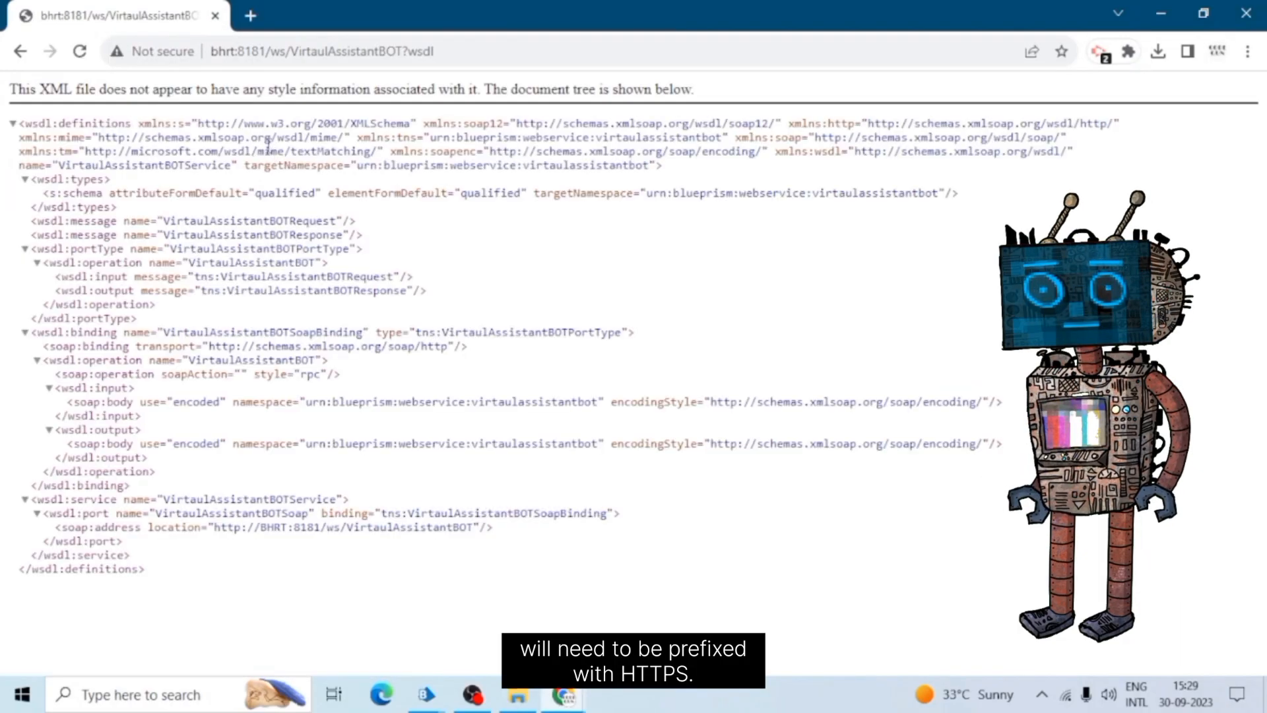
click(20, 51)
Switch to Blue Prism and open the system exposure page for business objects.
mouse_move(426, 694)
click(353, 602)
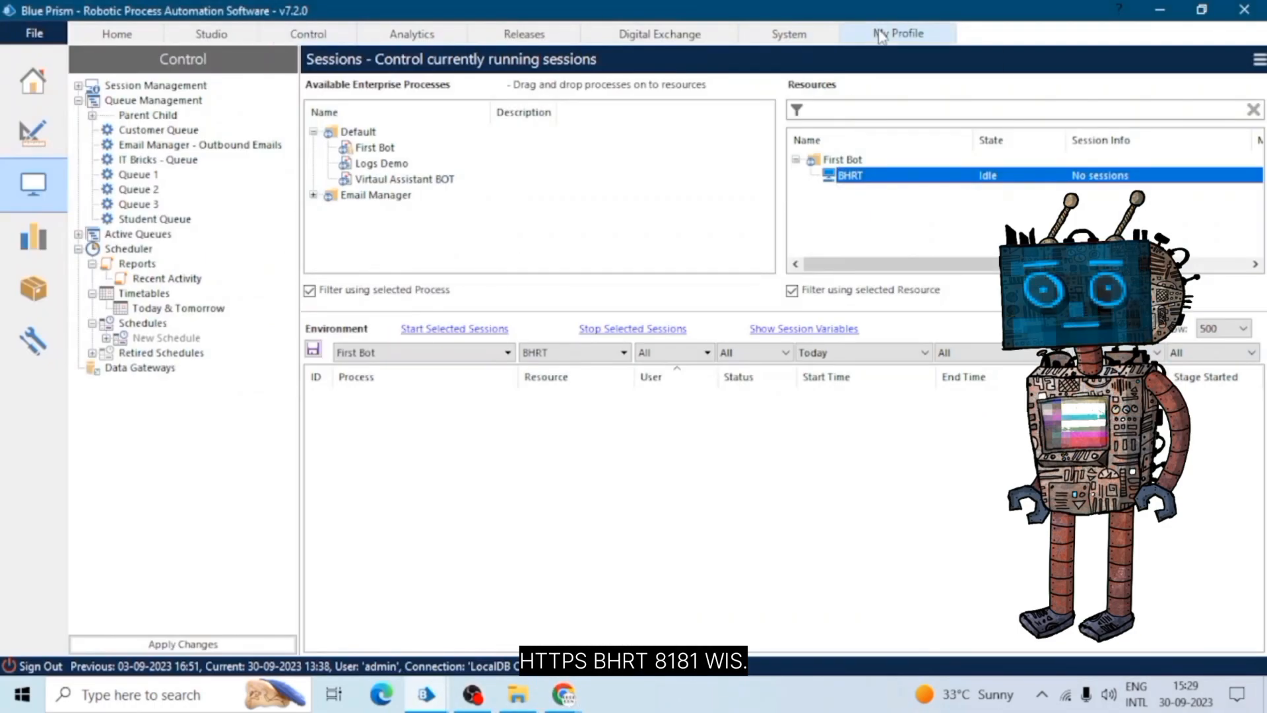
click(789, 33)
scroll(251, 396, up, 4)
click(165, 248)
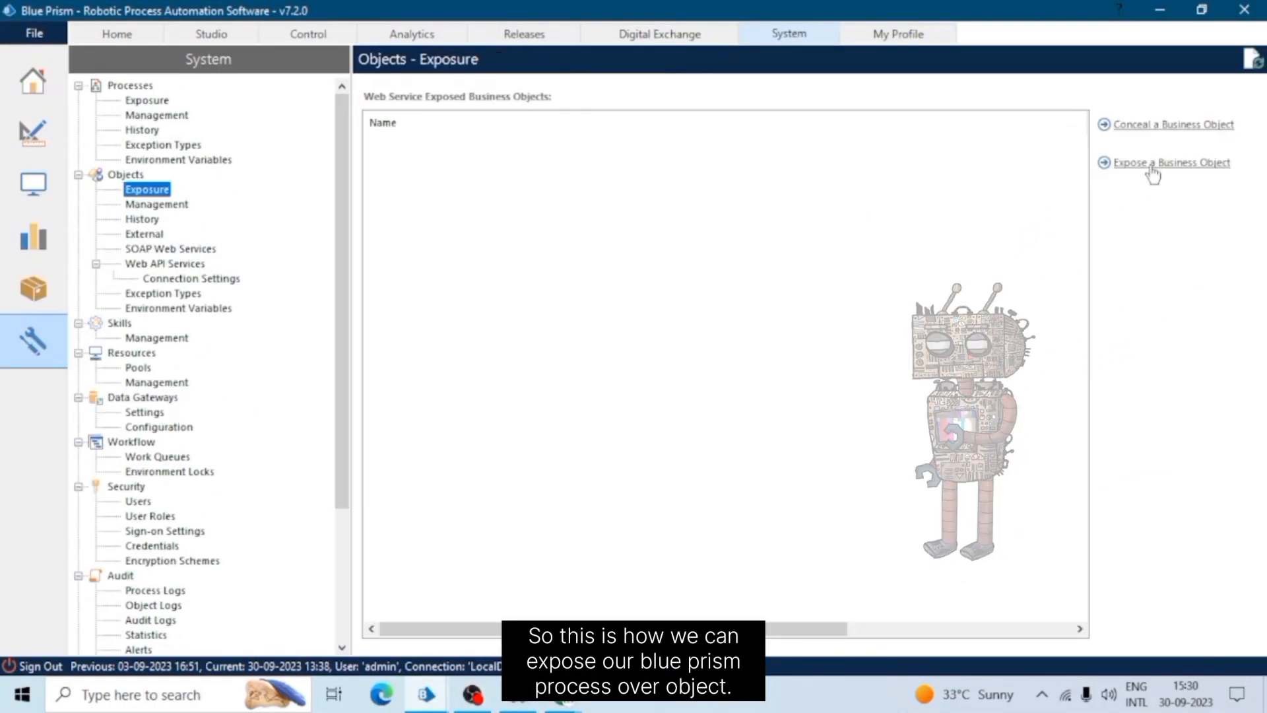
Expose the business object Utility - Email Manager from Utility Objects as a web service under the name UtilityEmailManager.
click(1153, 168)
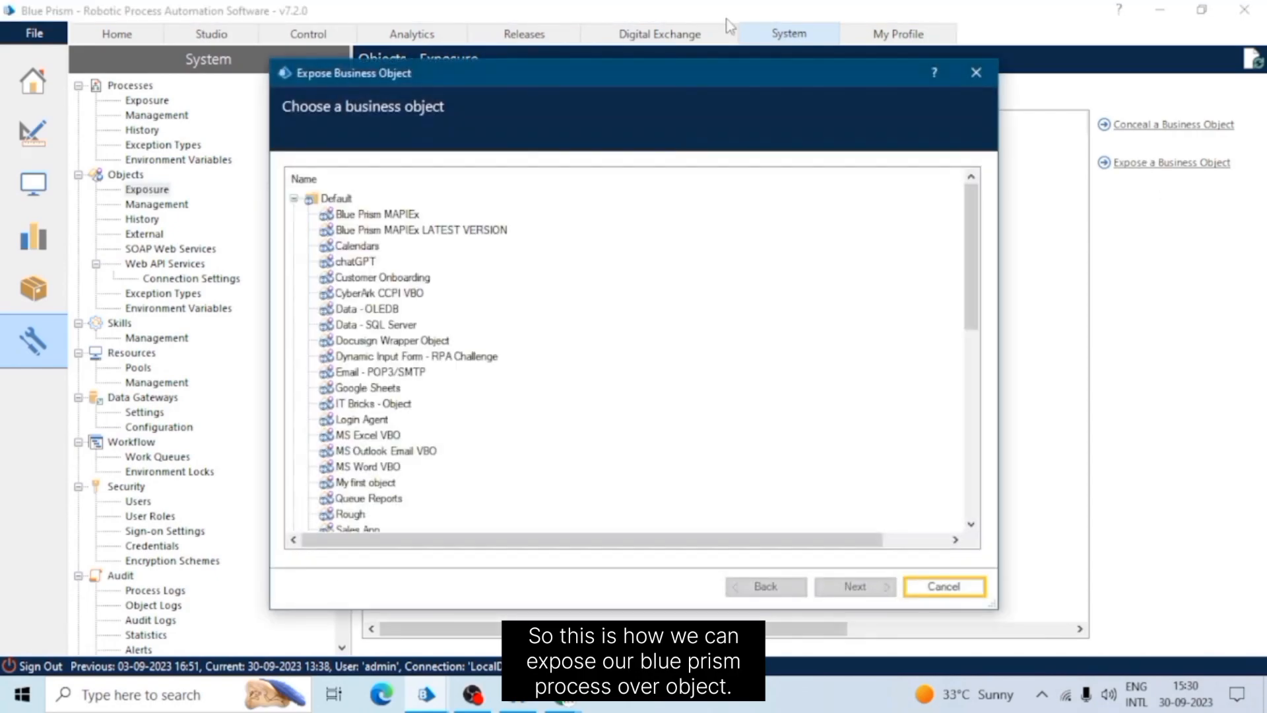
click(390, 436)
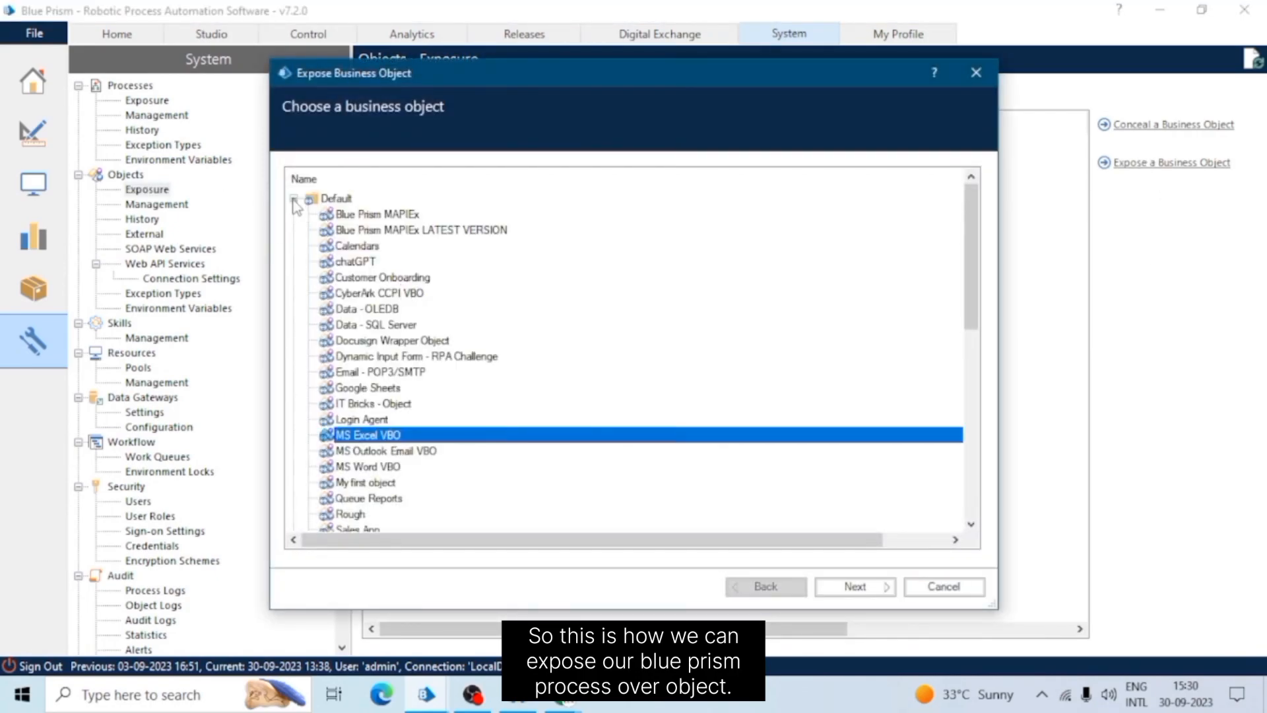
click(294, 199)
click(294, 215)
click(350, 230)
click(860, 590)
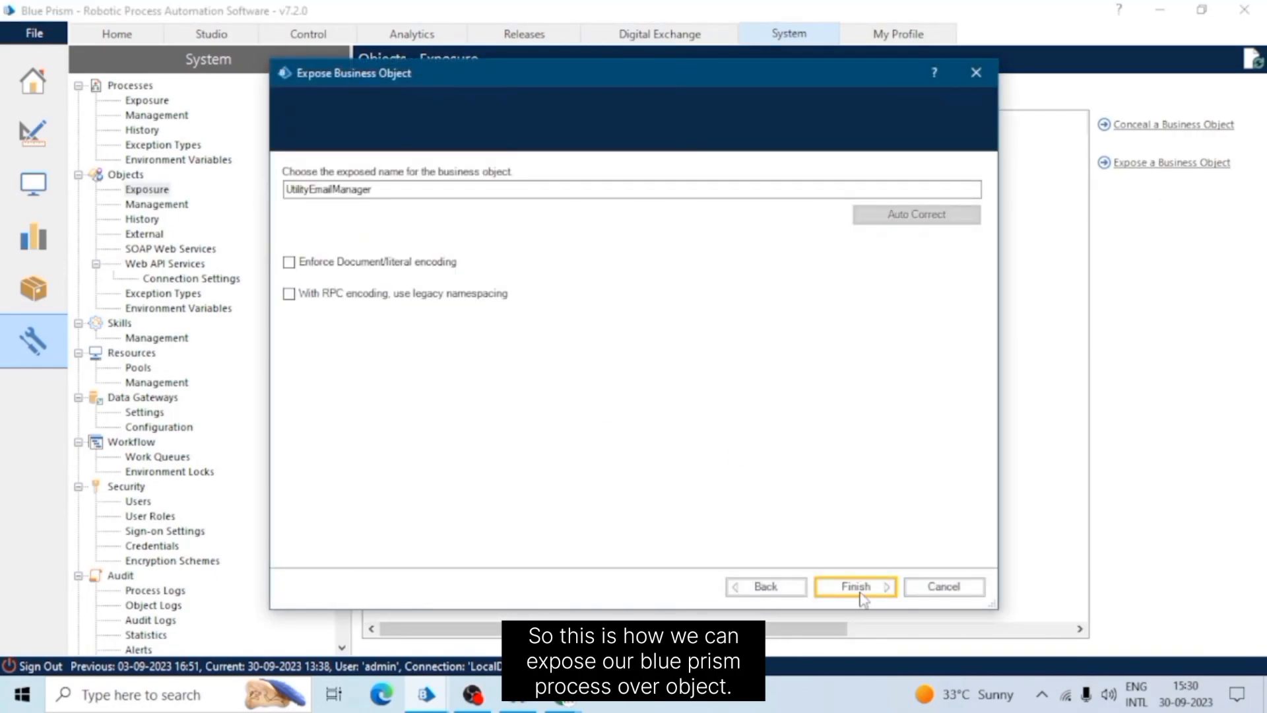
click(861, 593)
Switch to Chrome, reload bhrt:8181/ws/ to check for the UtilityEmailManager service, and return to Blue Prism.
mouse_move(564, 696)
click(616, 604)
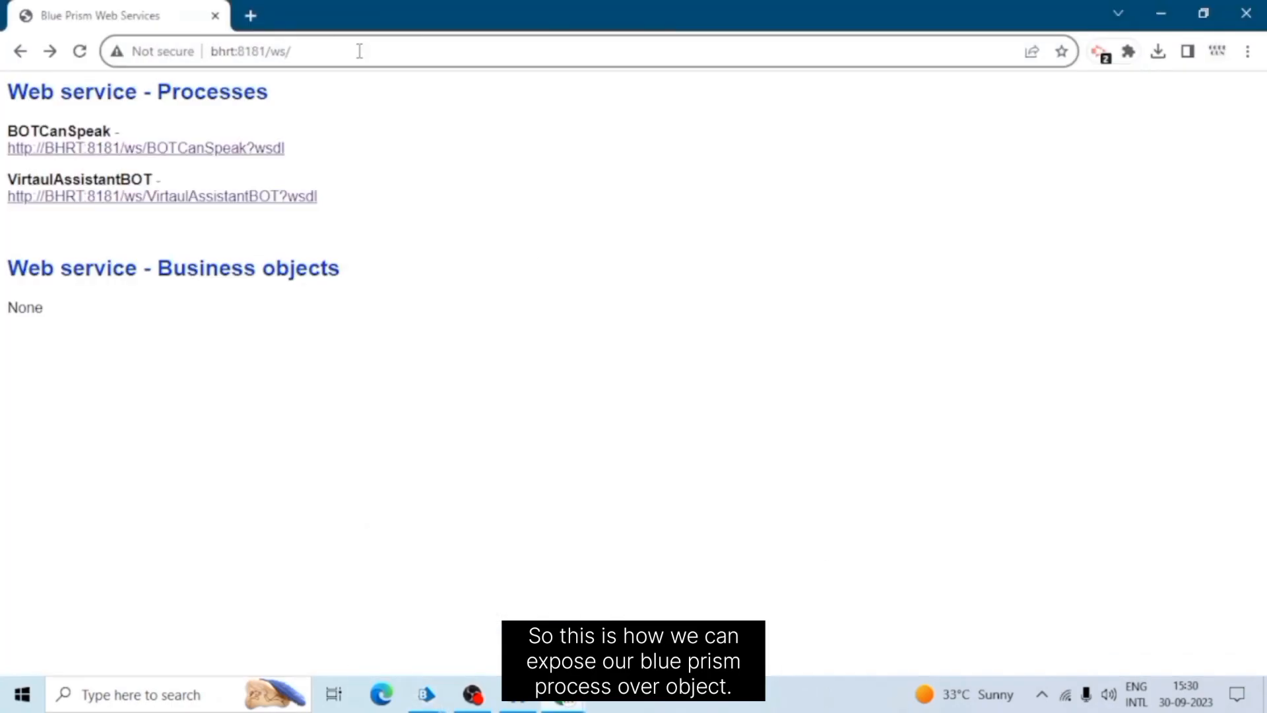
key(Return)
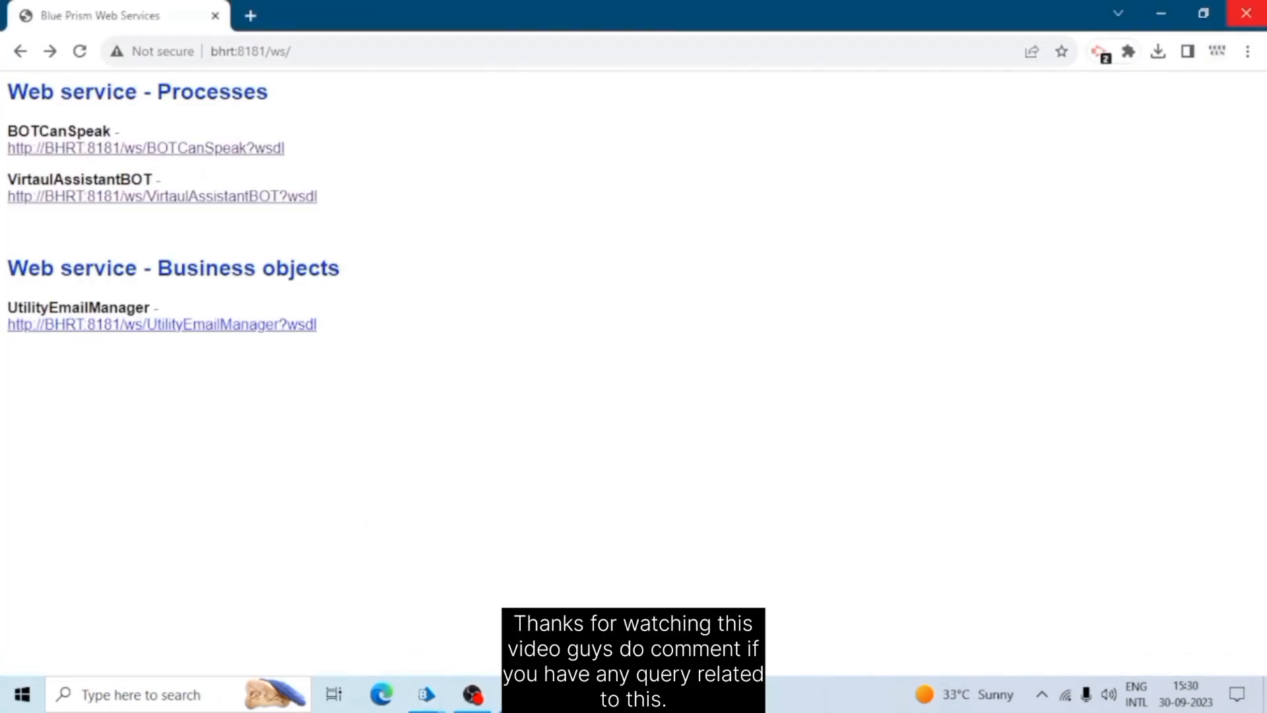
click(564, 695)
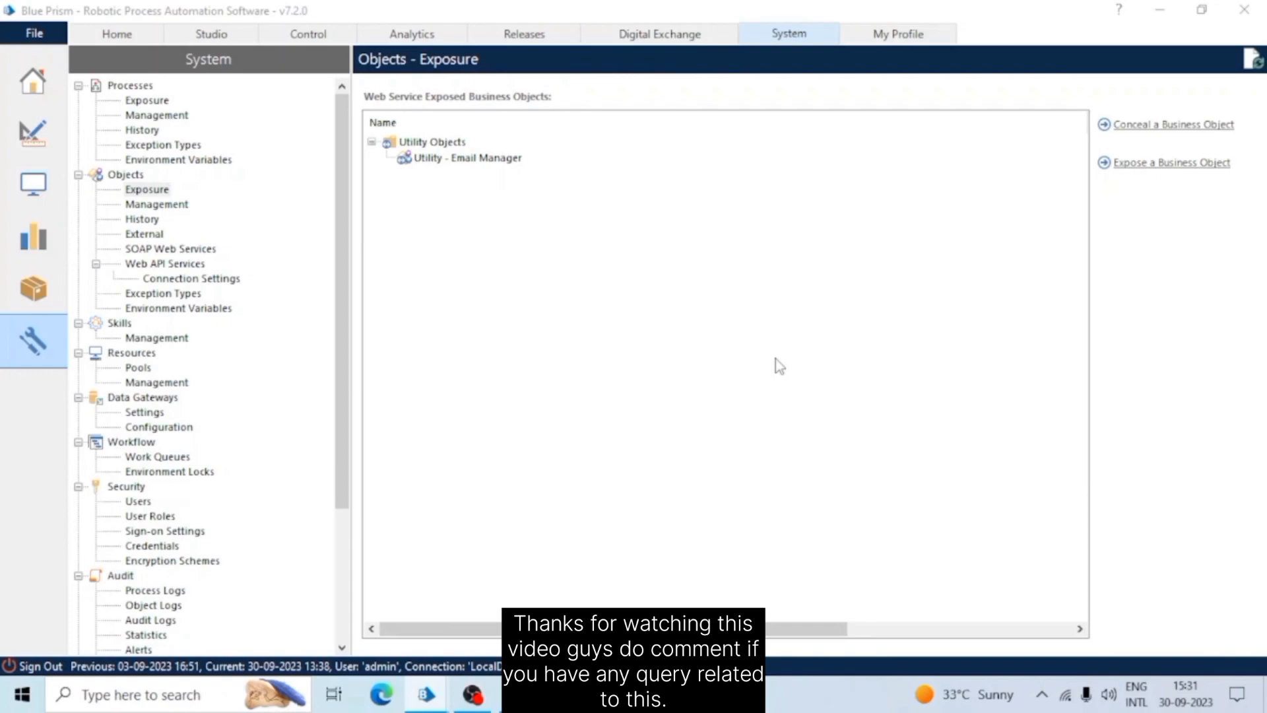